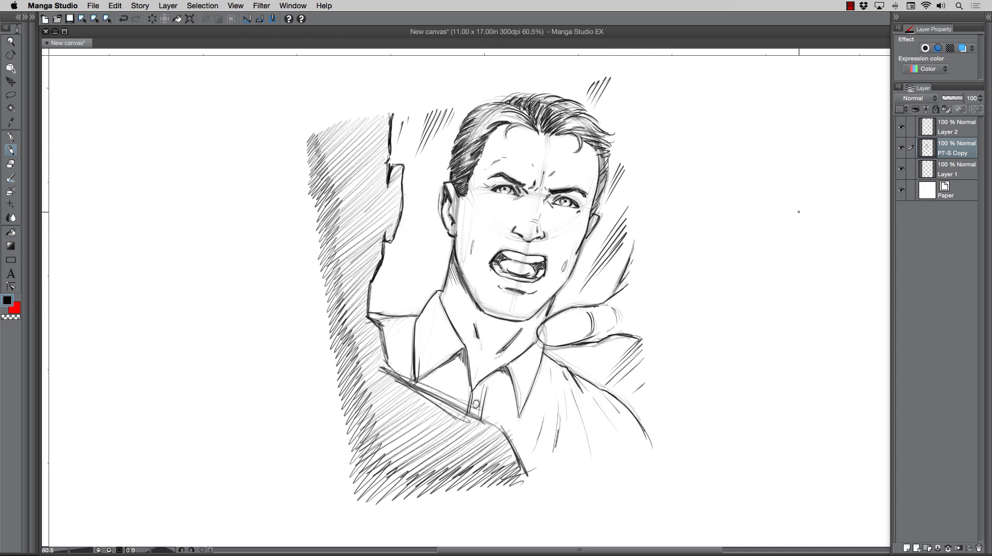
- Add a new raster layer, Layer 3, directly above the P7-S Copy sketch layer
{"action": "left_click", "coordinate": [907, 548]}
- Pencil a small boxed layout thumbnail of a figure beside the angry man's portrait
{"action": "mouse_move", "coordinate": [767, 213]}
{"action": "left_mouse_down"}
{"action": "mouse_move", "coordinate": [776, 242]}
{"action": "mouse_move", "coordinate": [793, 261]}
{"action": "mouse_move", "coordinate": [734, 236]}
{"action": "left_mouse_up"}
{"action": "left_click_drag", "start_coordinate": [740, 226], "coordinate": [732, 243]}
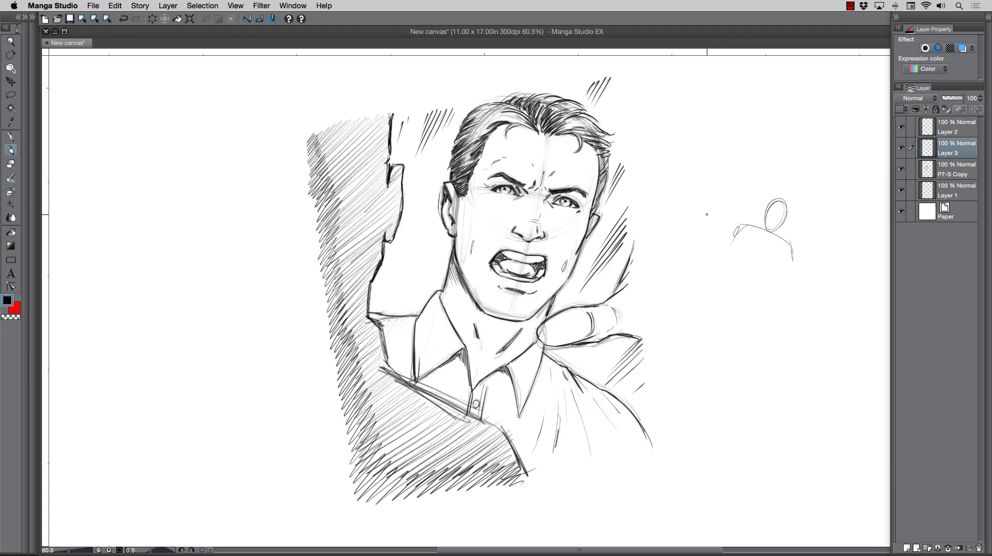
{"action": "mouse_move", "coordinate": [804, 241]}
{"action": "left_mouse_down"}
{"action": "mouse_move", "coordinate": [816, 229]}
{"action": "mouse_move", "coordinate": [806, 284]}
{"action": "left_mouse_up"}
{"action": "left_click_drag", "start_coordinate": [812, 196], "coordinate": [811, 287]}
{"action": "mouse_move", "coordinate": [743, 189]}
{"action": "left_mouse_down"}
{"action": "mouse_move", "coordinate": [821, 192]}
{"action": "mouse_move", "coordinate": [725, 242]}
{"action": "mouse_move", "coordinate": [723, 274]}
{"action": "left_mouse_up"}
{"action": "left_click_drag", "start_coordinate": [718, 292], "coordinate": [736, 292]}
{"action": "mouse_move", "coordinate": [726, 196]}
{"action": "left_mouse_down"}
{"action": "mouse_move", "coordinate": [740, 235]}
{"action": "mouse_move", "coordinate": [773, 271]}
{"action": "left_mouse_up"}
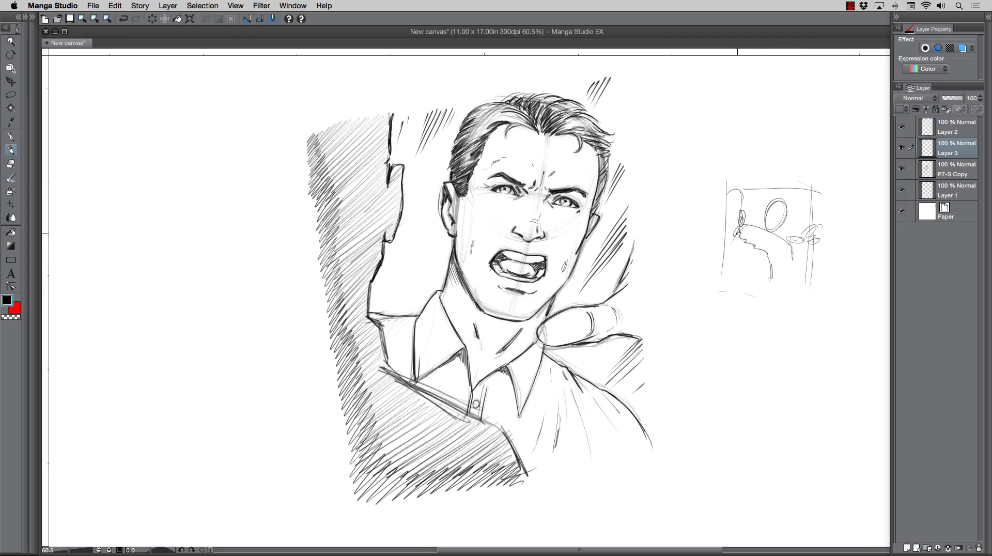
{"action": "mouse_move", "coordinate": [740, 190]}
{"action": "left_mouse_down"}
{"action": "mouse_move", "coordinate": [724, 186]}
{"action": "mouse_move", "coordinate": [723, 253]}
{"action": "mouse_move", "coordinate": [751, 181]}
{"action": "mouse_move", "coordinate": [813, 283]}
{"action": "mouse_move", "coordinate": [716, 286]}
{"action": "left_mouse_up"}
{"action": "left_click_drag", "start_coordinate": [775, 288], "coordinate": [824, 297]}
{"action": "left_click_drag", "start_coordinate": [719, 290], "coordinate": [728, 172]}
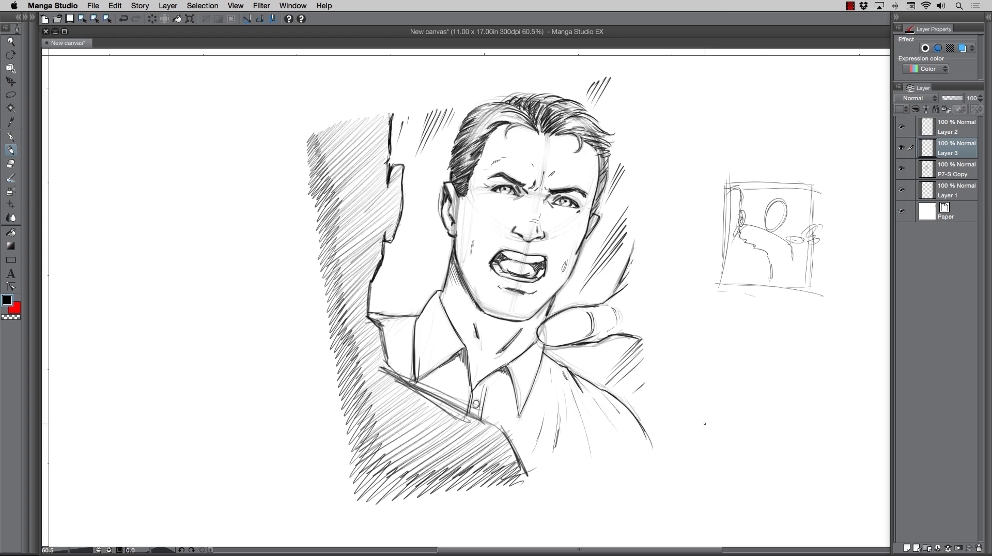
- Undo the thumbnail sketch and make P7-S Copy the working layer again
{"action": "key", "text": "super+z"}
{"action": "key", "text": "super+z"}
{"action": "key", "text": "super+z"}
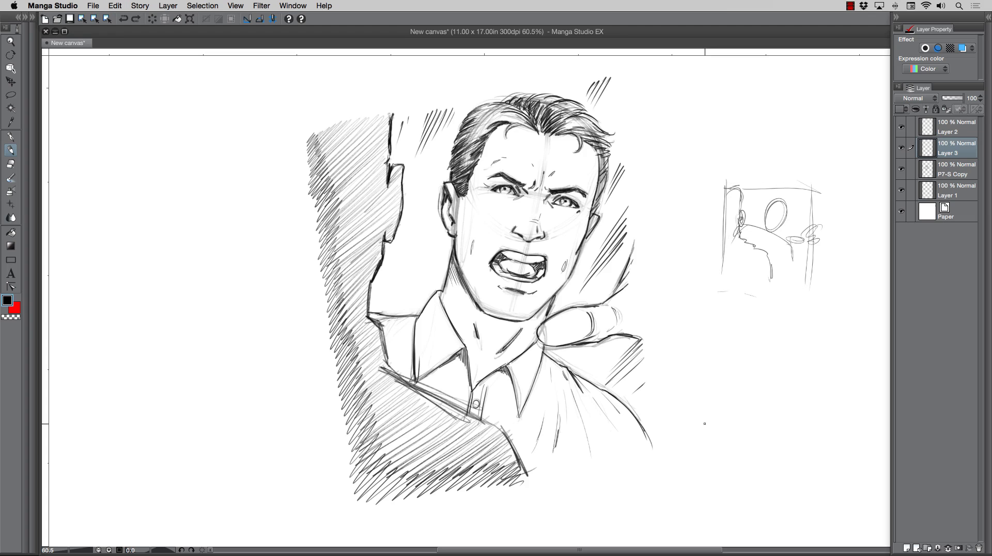
{"action": "key", "text": "Delete"}
{"action": "left_click", "coordinate": [902, 170]}
{"action": "left_click", "coordinate": [901, 169]}
{"action": "left_click", "coordinate": [943, 175]}
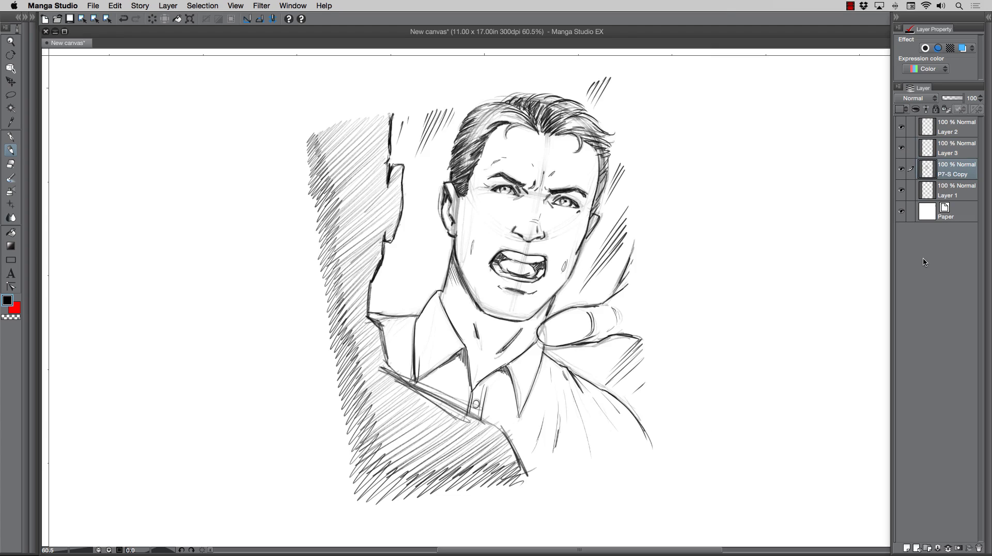
- On new Layer 4, draw a thick black rectangular border and shift it slightly up-right
{"action": "left_click", "coordinate": [907, 548]}
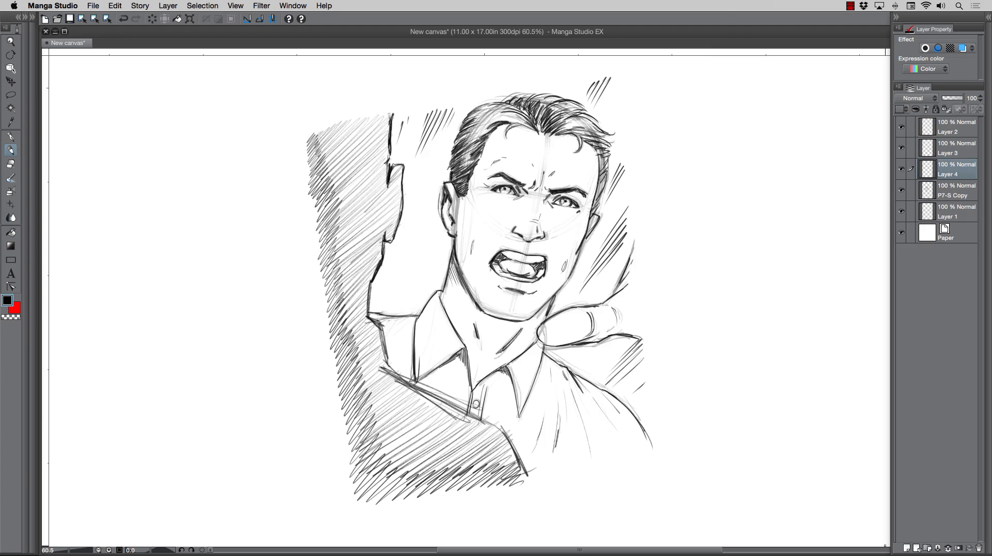
{"action": "left_click", "coordinate": [11, 260]}
{"action": "mouse_move", "coordinate": [164, 111]}
{"action": "left_mouse_down"}
{"action": "mouse_move", "coordinate": [366, 449]}
{"action": "mouse_move", "coordinate": [376, 447]}
{"action": "left_mouse_up"}
{"action": "left_click", "coordinate": [375, 448]}
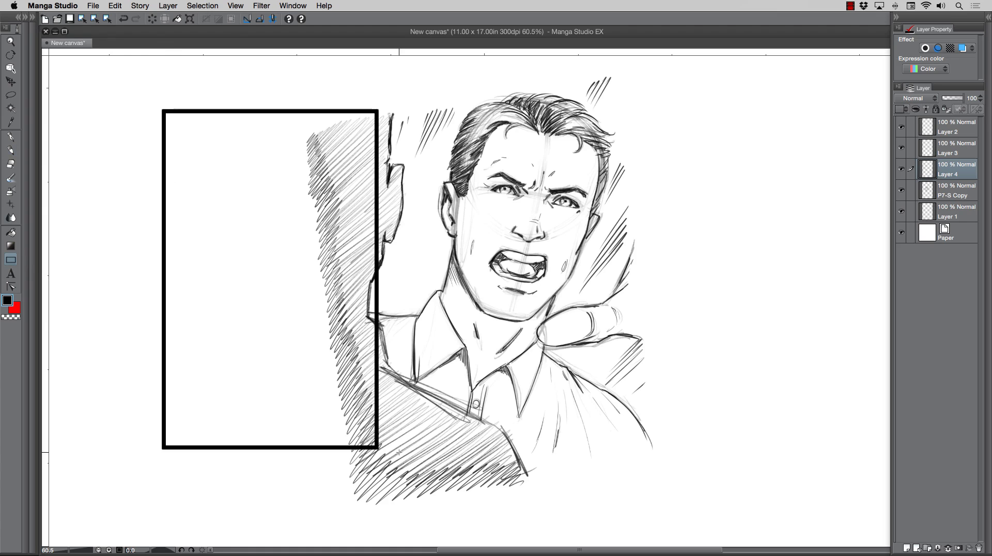
{"action": "left_click", "coordinate": [10, 81]}
{"action": "left_click_drag", "start_coordinate": [176, 156], "coordinate": [197, 129]}
- Set the Rectangle tool's property to Line and Fill mode
{"action": "left_click", "coordinate": [10, 259]}
{"action": "left_click", "coordinate": [31, 18]}
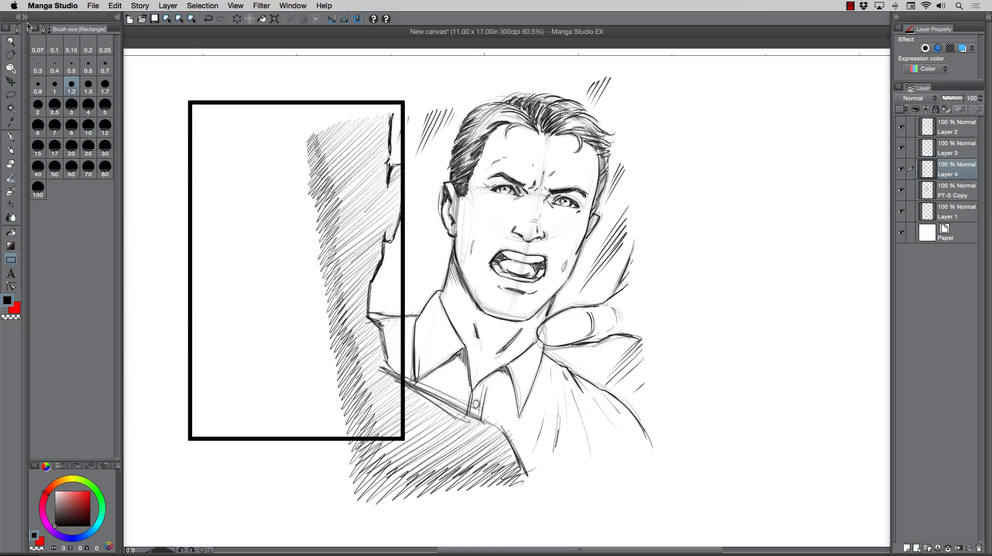
{"action": "left_click", "coordinate": [27, 17]}
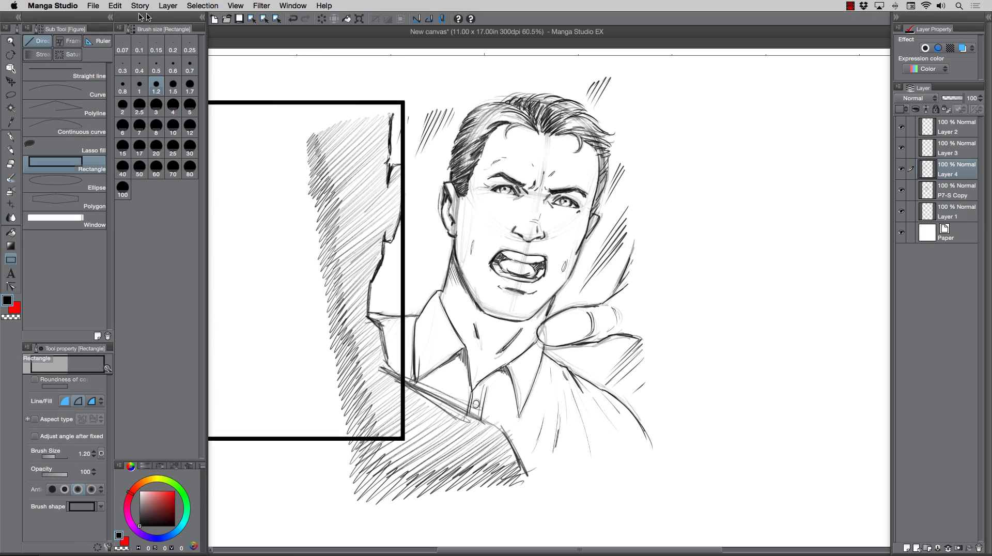
{"action": "left_click", "coordinate": [203, 17]}
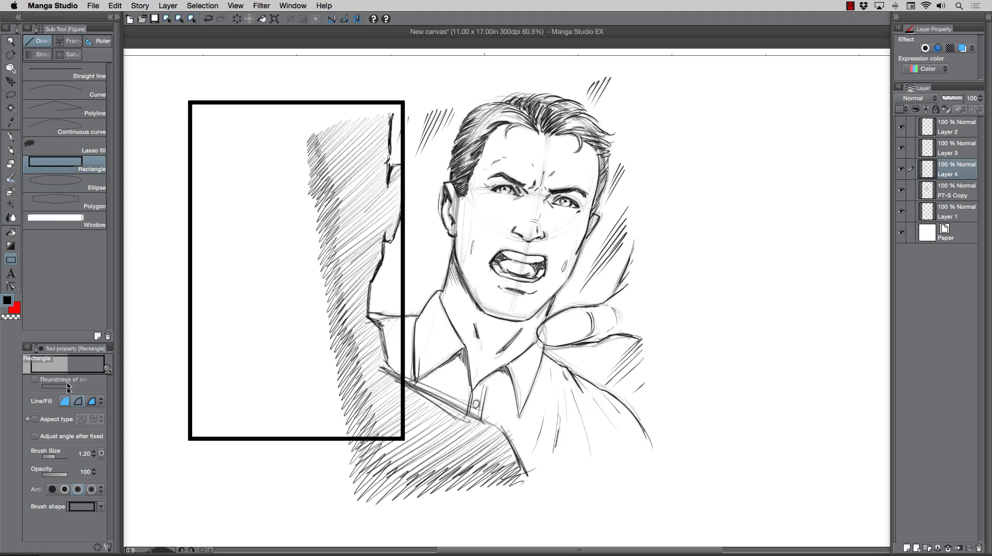
{"action": "left_click", "coordinate": [65, 402]}
{"action": "left_click", "coordinate": [110, 17]}
- Move the border layer right over the face, lower its left side, and stretch it rightward
{"action": "left_click", "coordinate": [11, 81]}
{"action": "left_click_drag", "start_coordinate": [232, 169], "coordinate": [354, 158]}
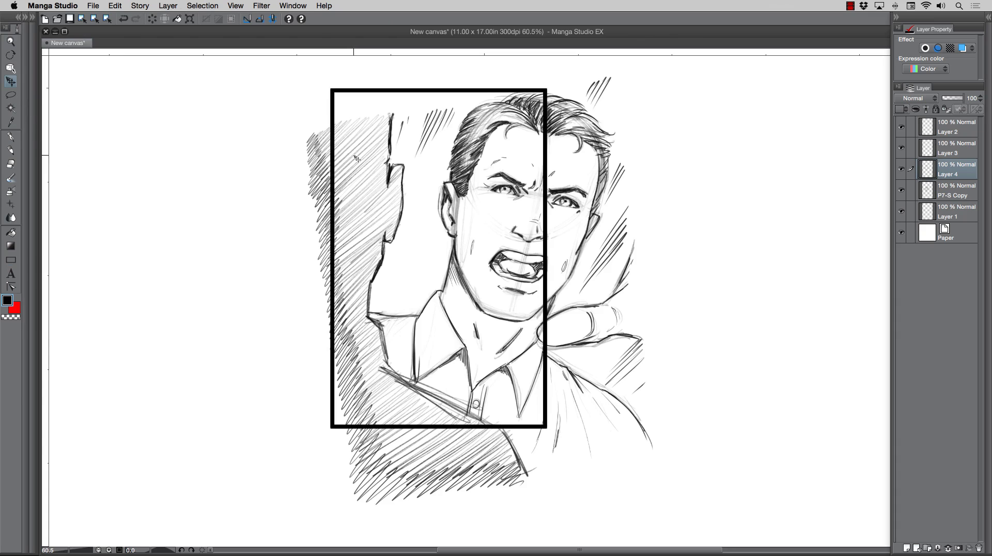
{"action": "left_click_drag", "start_coordinate": [354, 155], "coordinate": [357, 159]}
{"action": "left_click_drag", "start_coordinate": [331, 258], "coordinate": [327, 300]}
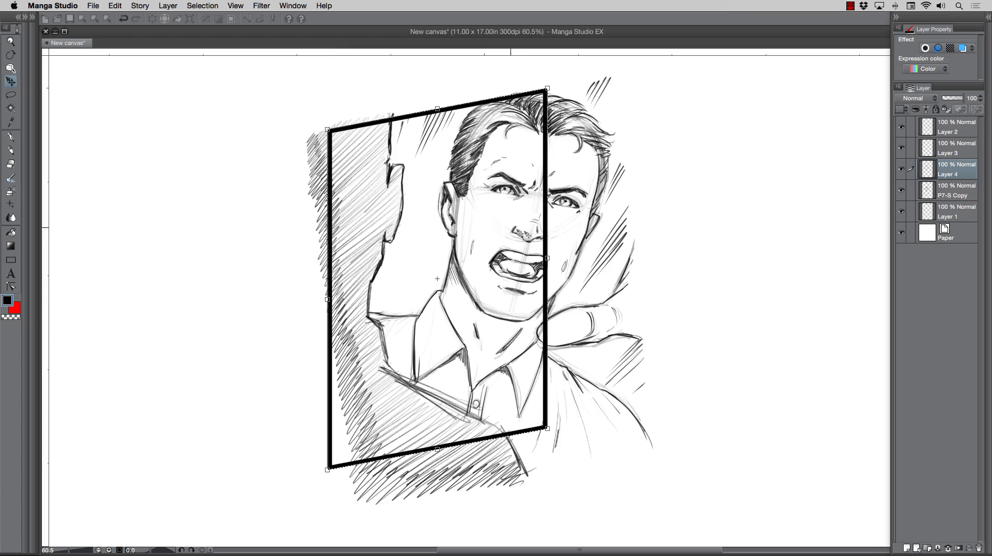
{"action": "left_click_drag", "start_coordinate": [547, 258], "coordinate": [640, 256]}
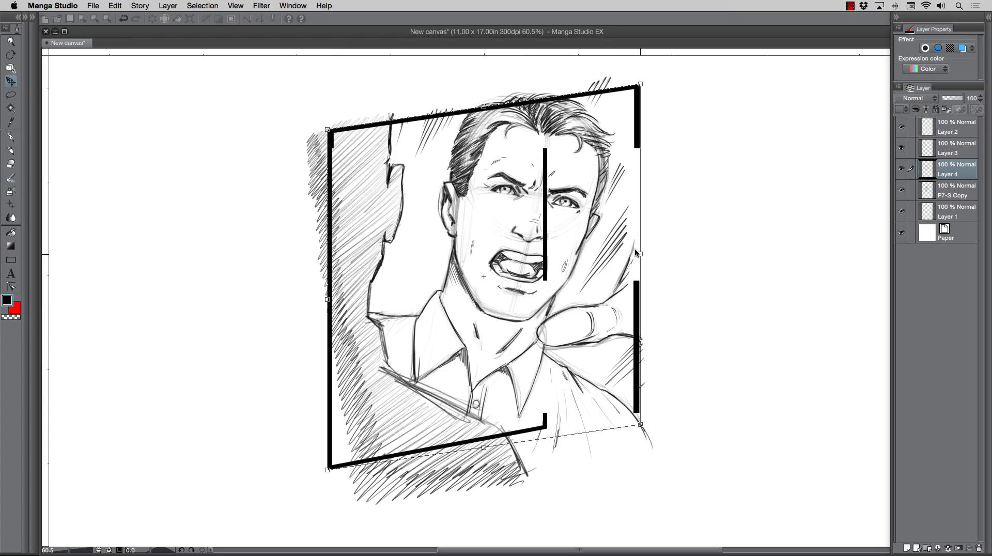
- Skew the bottom edge, raise the top, adjust the corners into a tilted frame, and apply
{"action": "left_click_drag", "start_coordinate": [482, 448], "coordinate": [503, 484]}
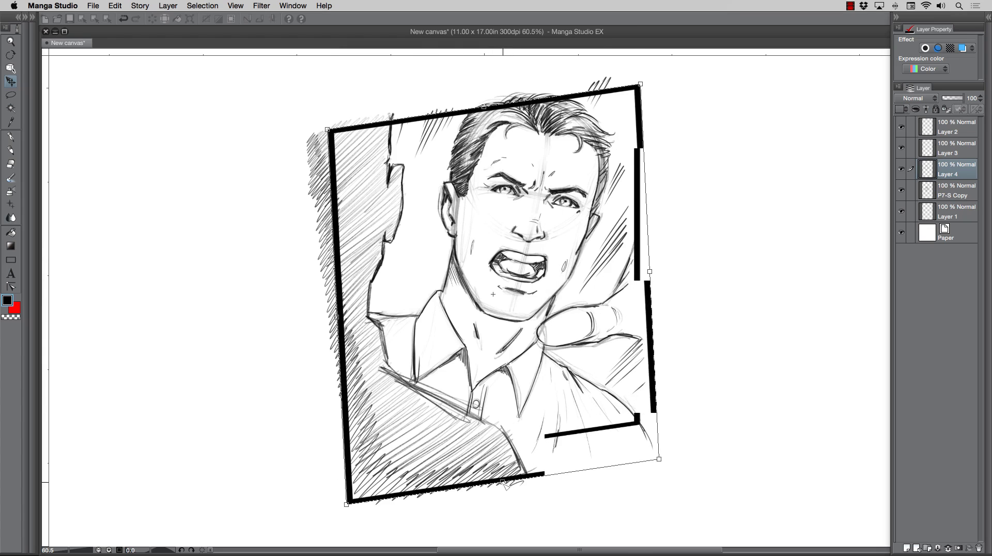
{"action": "left_click_drag", "start_coordinate": [483, 99], "coordinate": [481, 85]}
{"action": "left_click_drag", "start_coordinate": [325, 114], "coordinate": [301, 119]}
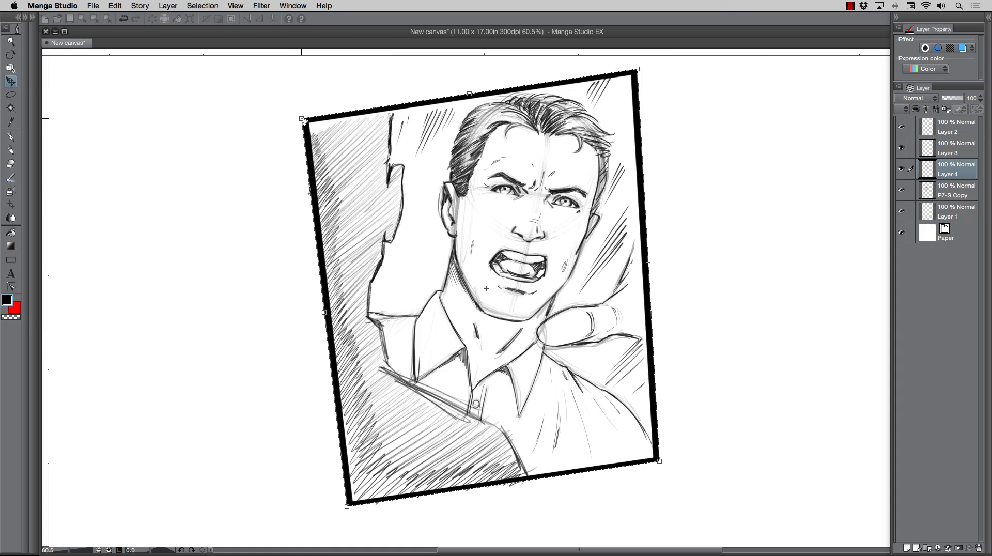
{"action": "left_click_drag", "start_coordinate": [659, 461], "coordinate": [661, 463]}
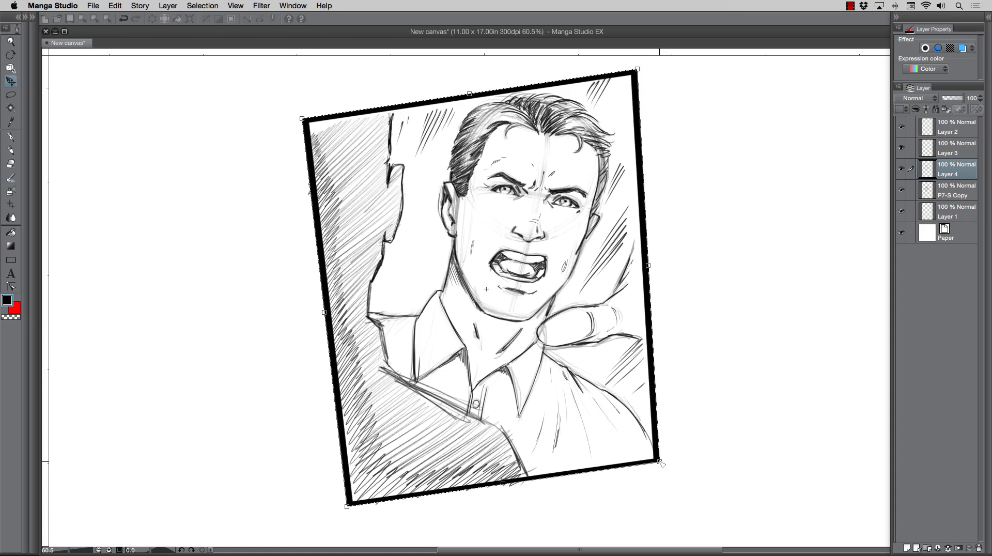
{"action": "left_click_drag", "start_coordinate": [637, 68], "coordinate": [635, 67]}
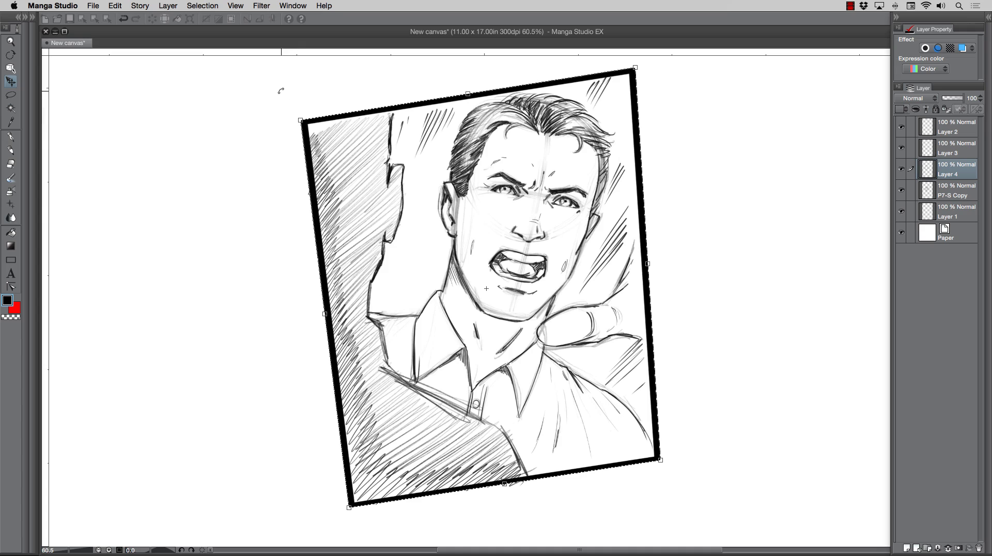
{"action": "key", "text": "Return"}
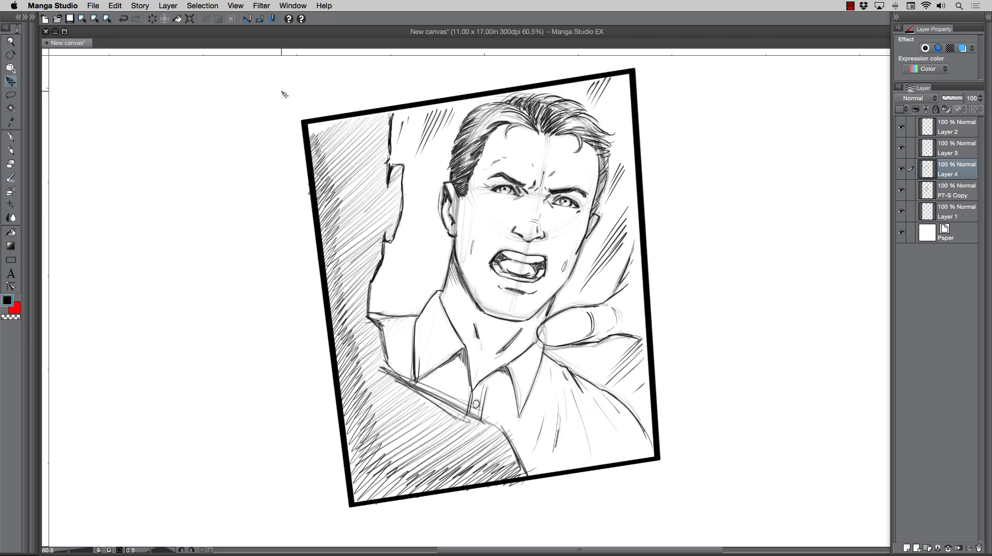
- Turn on Layer Color for P7-S Copy so the sketch shows in blue
{"action": "left_click", "coordinate": [902, 190]}
{"action": "left_click", "coordinate": [902, 191]}
{"action": "left_click", "coordinate": [931, 192]}
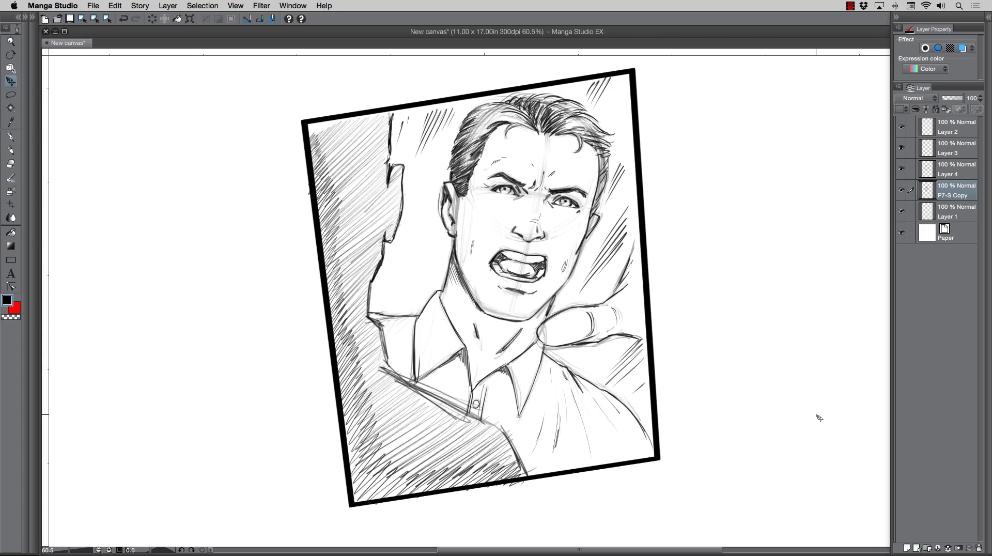
{"action": "left_click", "coordinate": [962, 48]}
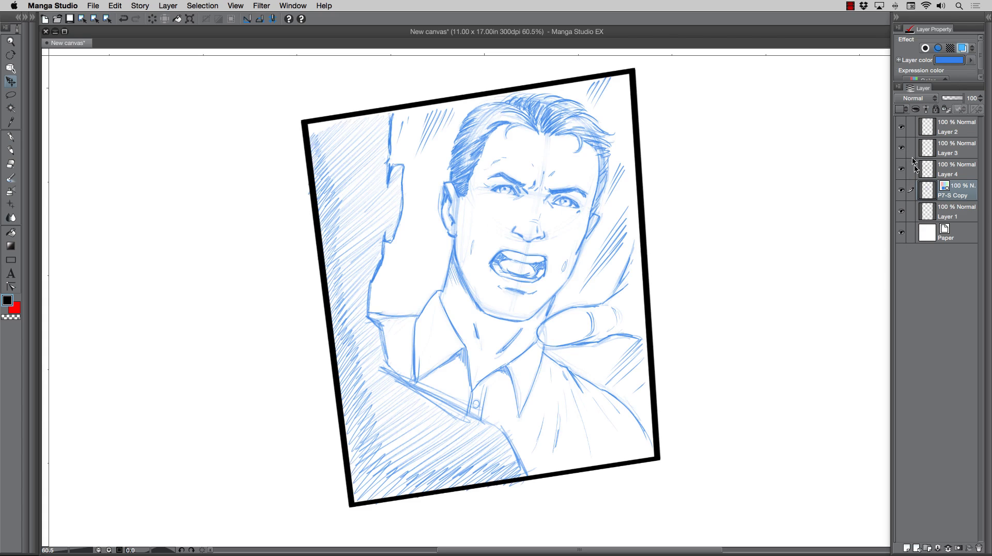
- Add a new layer above the sketch and name it 'Focus Lines'
{"action": "left_click", "coordinate": [908, 548]}
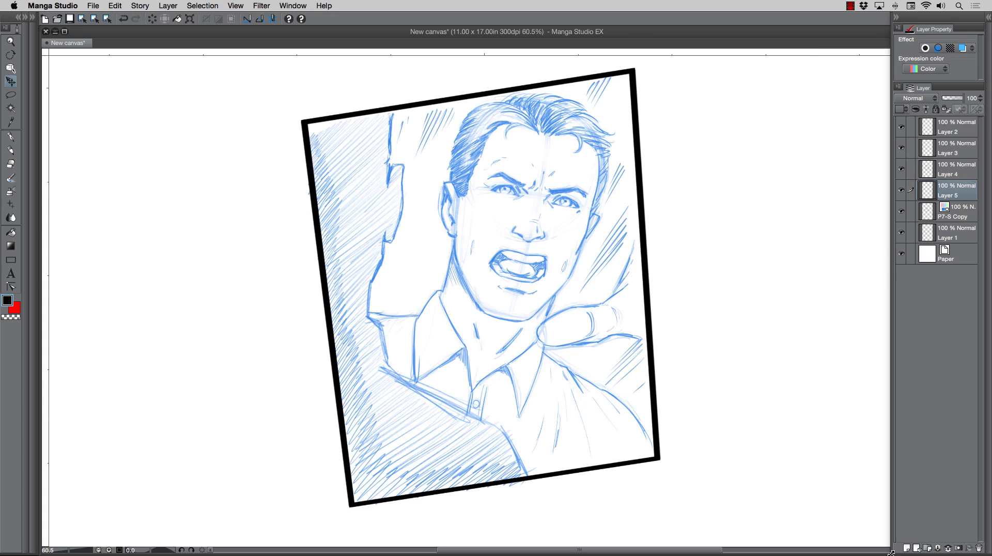
{"action": "double_click", "coordinate": [953, 196]}
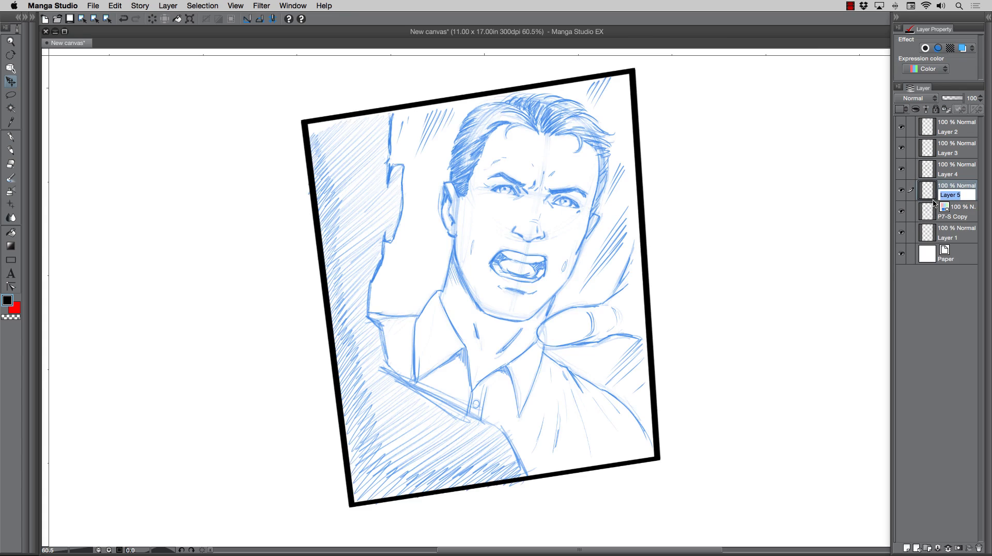
{"action": "type", "text": "Focus Lines"}
{"action": "key", "text": "Return"}
- Ink freehand pen focus lines inward from the top-right corner and right border
{"action": "left_click", "coordinate": [11, 150]}
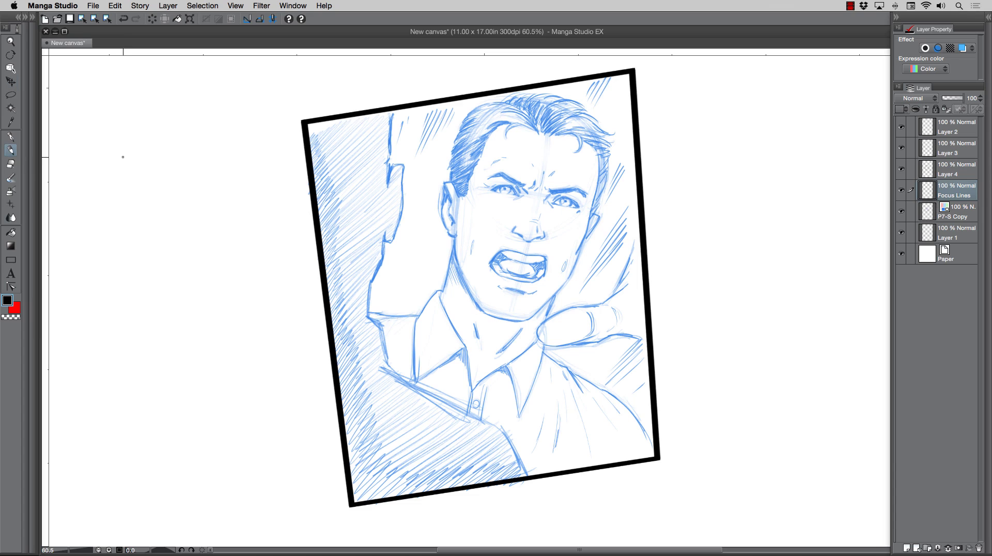
{"action": "left_click_drag", "start_coordinate": [625, 75], "coordinate": [609, 116]}
{"action": "left_click_drag", "start_coordinate": [631, 81], "coordinate": [621, 99]}
{"action": "left_click_drag", "start_coordinate": [635, 141], "coordinate": [614, 178]}
{"action": "mouse_move", "coordinate": [636, 148]}
{"action": "left_mouse_down"}
{"action": "mouse_move", "coordinate": [606, 197]}
{"action": "mouse_move", "coordinate": [628, 164]}
{"action": "left_mouse_up"}
{"action": "mouse_move", "coordinate": [636, 161]}
{"action": "left_mouse_down"}
{"action": "mouse_move", "coordinate": [625, 214]}
{"action": "mouse_move", "coordinate": [631, 205]}
{"action": "mouse_move", "coordinate": [606, 245]}
{"action": "left_mouse_up"}
{"action": "left_click_drag", "start_coordinate": [639, 204], "coordinate": [605, 259]}
{"action": "left_click_drag", "start_coordinate": [638, 227], "coordinate": [590, 282]}
- Add freehand strokes from the top border and lower right border, then undo them
{"action": "left_click_drag", "start_coordinate": [456, 102], "coordinate": [441, 130]}
{"action": "mouse_move", "coordinate": [451, 102]}
{"action": "left_mouse_down"}
{"action": "mouse_move", "coordinate": [433, 145]}
{"action": "mouse_move", "coordinate": [446, 103]}
{"action": "mouse_move", "coordinate": [426, 146]}
{"action": "left_mouse_up"}
{"action": "mouse_move", "coordinate": [440, 104]}
{"action": "left_mouse_down"}
{"action": "mouse_move", "coordinate": [417, 151]}
{"action": "mouse_move", "coordinate": [413, 128]}
{"action": "left_mouse_up"}
{"action": "left_click_drag", "start_coordinate": [414, 110], "coordinate": [408, 126]}
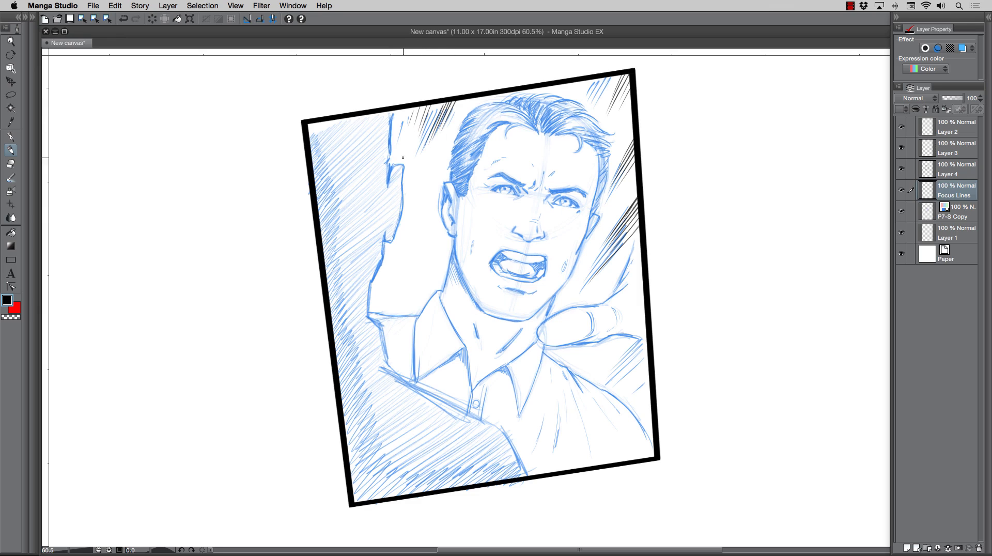
{"action": "left_click_drag", "start_coordinate": [647, 343], "coordinate": [611, 388]}
{"action": "left_click_drag", "start_coordinate": [648, 356], "coordinate": [625, 380]}
{"action": "left_click_drag", "start_coordinate": [450, 122], "coordinate": [410, 247]}
{"action": "key", "text": "super+z"}
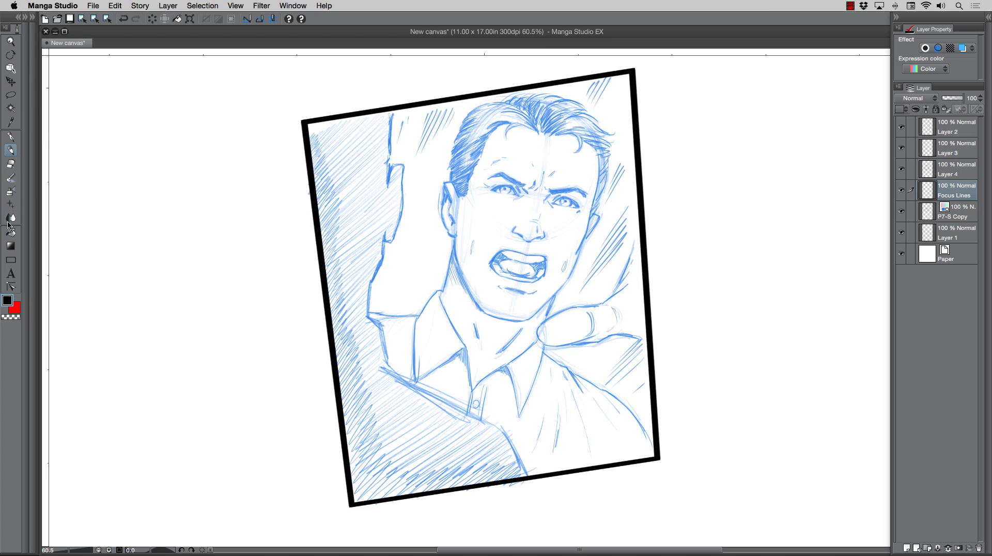
- Choose the Special ruler tool with Specify ruler set to Focus line
{"action": "left_click", "coordinate": [11, 261]}
{"action": "left_click", "coordinate": [33, 18]}
{"action": "left_click", "coordinate": [25, 19]}
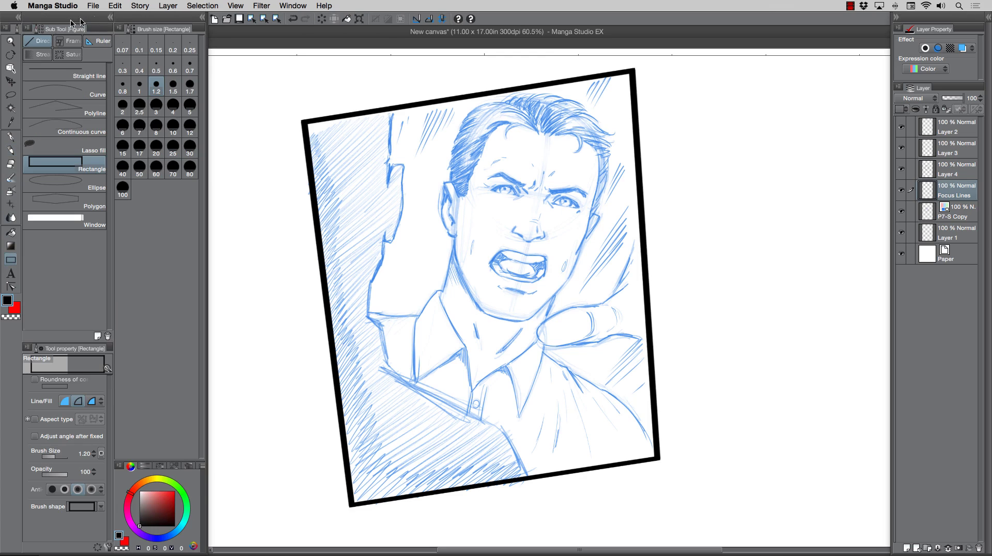
{"action": "left_click", "coordinate": [92, 41]}
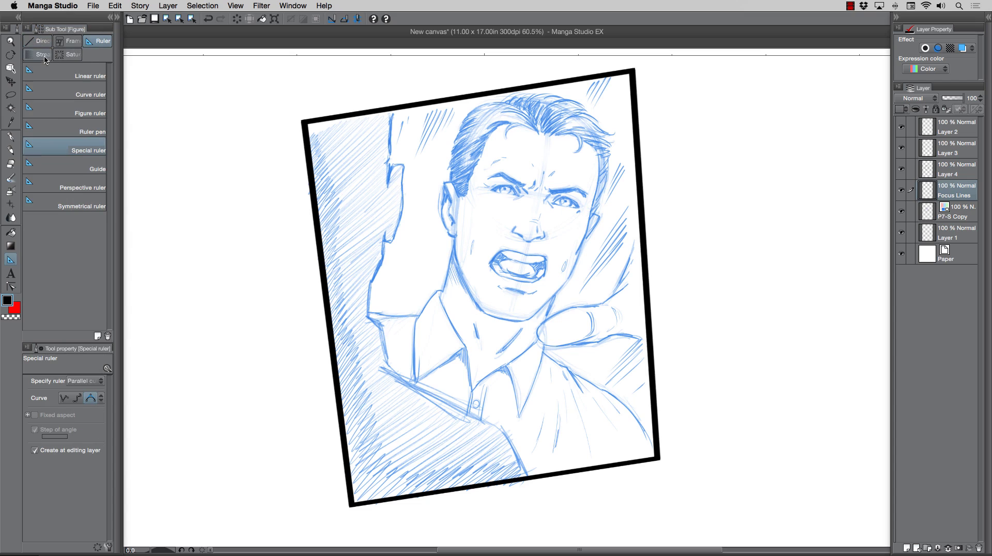
{"action": "left_click", "coordinate": [83, 381]}
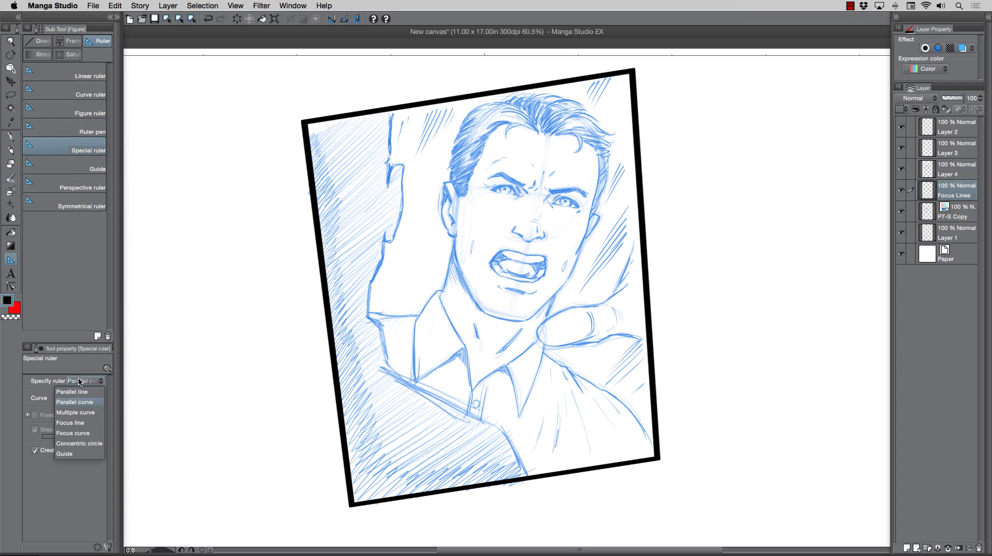
{"action": "left_click", "coordinate": [70, 423]}
- Place the focus-line ruler centre at the man's shirt collar, redoing one misplaced attempt
{"action": "left_click", "coordinate": [394, 319]}
{"action": "key", "text": "super+z"}
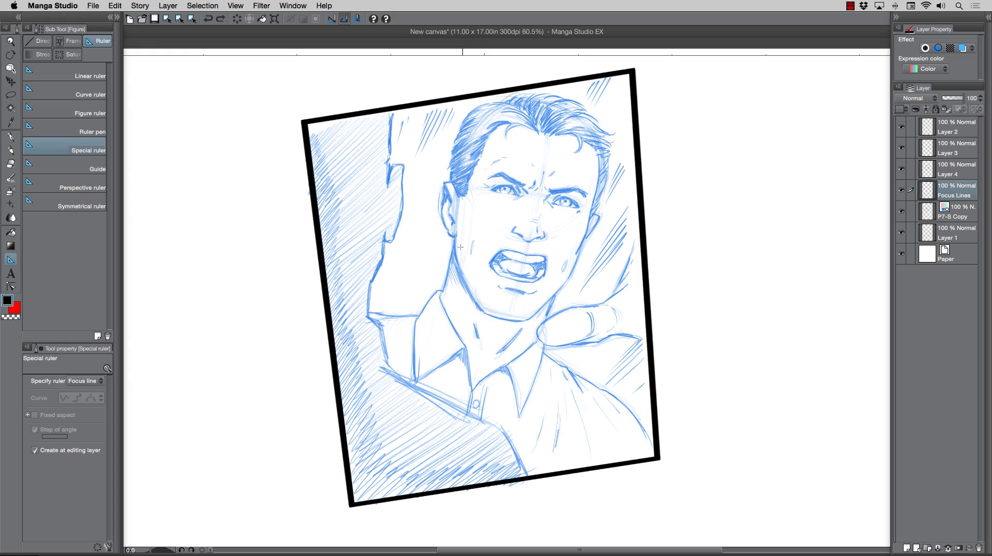
{"action": "left_click", "coordinate": [460, 370]}
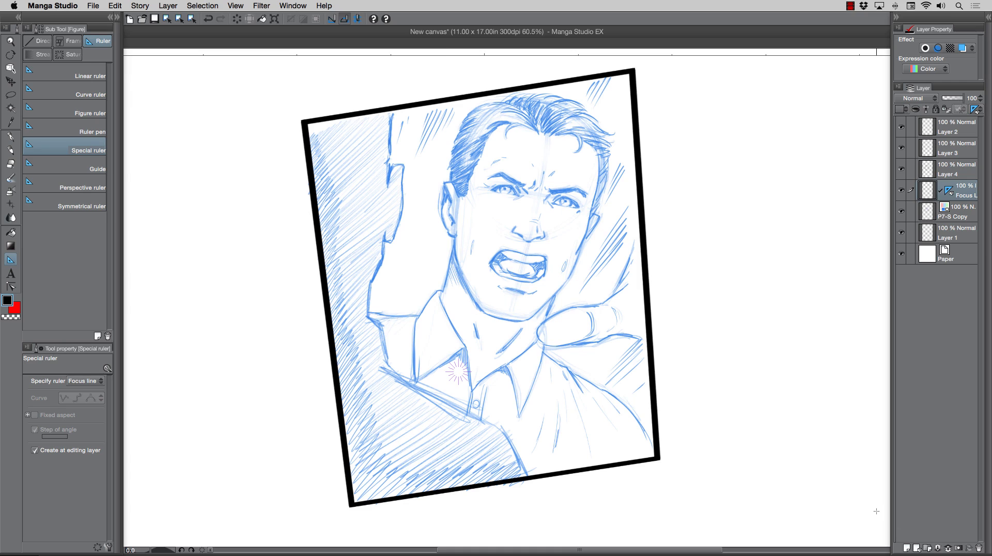
- Add empty Layer 5, return to the Focus Lines layer, and pick the Darker pencil
{"action": "left_click", "coordinate": [907, 548]}
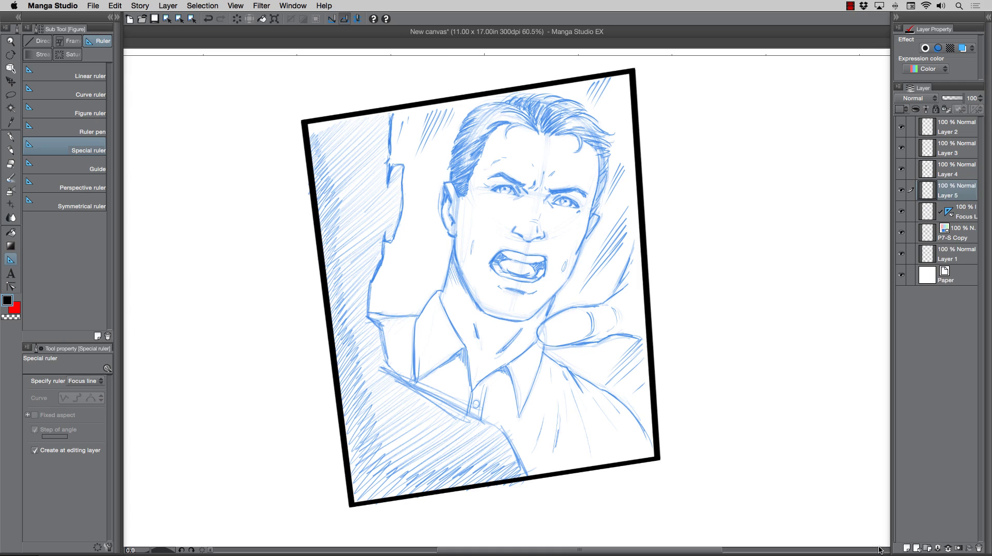
{"action": "left_click", "coordinate": [928, 212]}
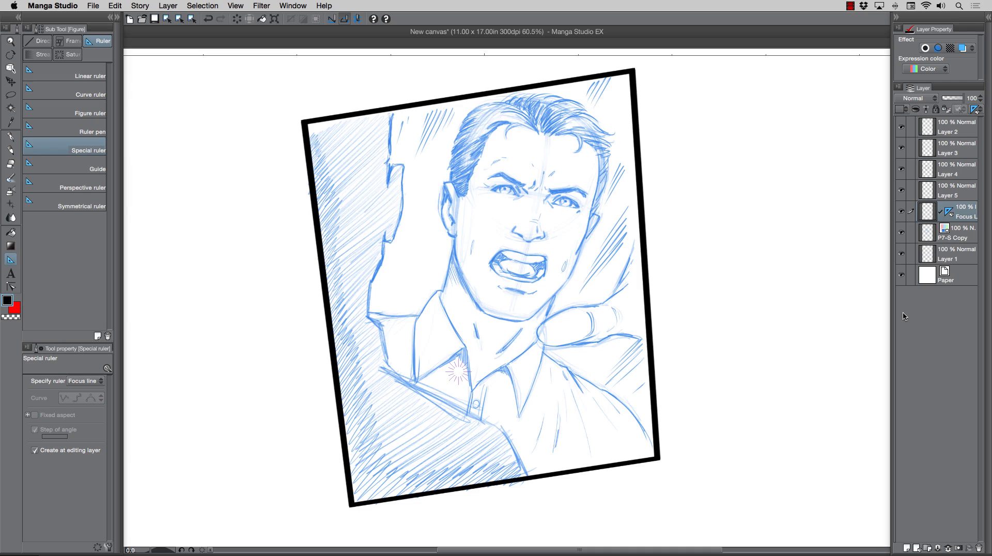
{"action": "left_click", "coordinate": [11, 150]}
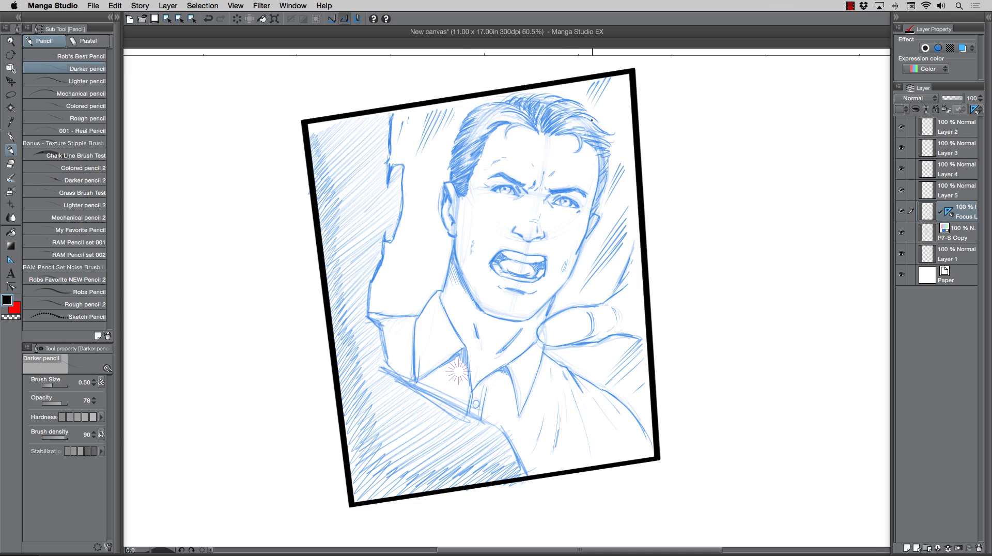
- Draw trial ruler-snapped focus lines from the upper-right and right edges
{"action": "left_click_drag", "start_coordinate": [630, 79], "coordinate": [584, 155]}
{"action": "left_click_drag", "start_coordinate": [674, 73], "coordinate": [585, 196]}
{"action": "left_click_drag", "start_coordinate": [702, 131], "coordinate": [594, 239]}
{"action": "left_click_drag", "start_coordinate": [720, 185], "coordinate": [570, 292]}
{"action": "left_click_drag", "start_coordinate": [747, 243], "coordinate": [598, 309]}
{"action": "left_click_drag", "start_coordinate": [736, 351], "coordinate": [587, 363]}
{"action": "left_click_drag", "start_coordinate": [723, 407], "coordinate": [585, 389]}
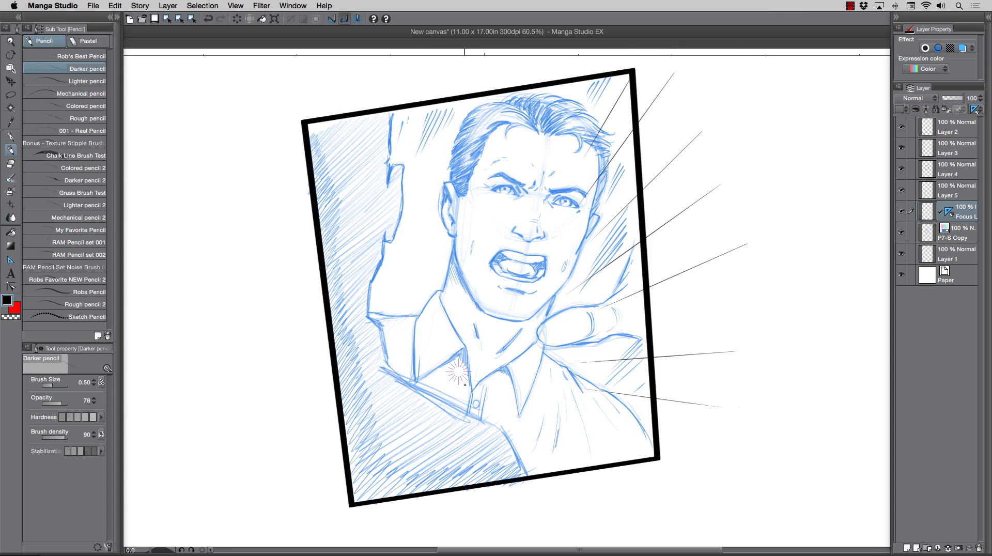
- Add trial snapped lines across the upper left, then undo the trial lines
{"action": "left_click_drag", "start_coordinate": [458, 67], "coordinate": [458, 166]}
{"action": "left_click_drag", "start_coordinate": [414, 80], "coordinate": [428, 172]}
{"action": "left_click_drag", "start_coordinate": [377, 82], "coordinate": [424, 253]}
{"action": "left_click_drag", "start_coordinate": [342, 104], "coordinate": [373, 179]}
{"action": "key", "text": "super+z"}
{"action": "key", "text": "super+z"}
{"action": "key", "text": "super+z"}
{"action": "key", "text": "super+z"}
{"action": "key", "text": "super+z"}
{"action": "key", "text": "super+z"}
{"action": "key", "text": "super+z"}
{"action": "key", "text": "super+z"}
{"action": "key", "text": "super+z"}
{"action": "key", "text": "super+z"}
{"action": "key", "text": "super+z"}
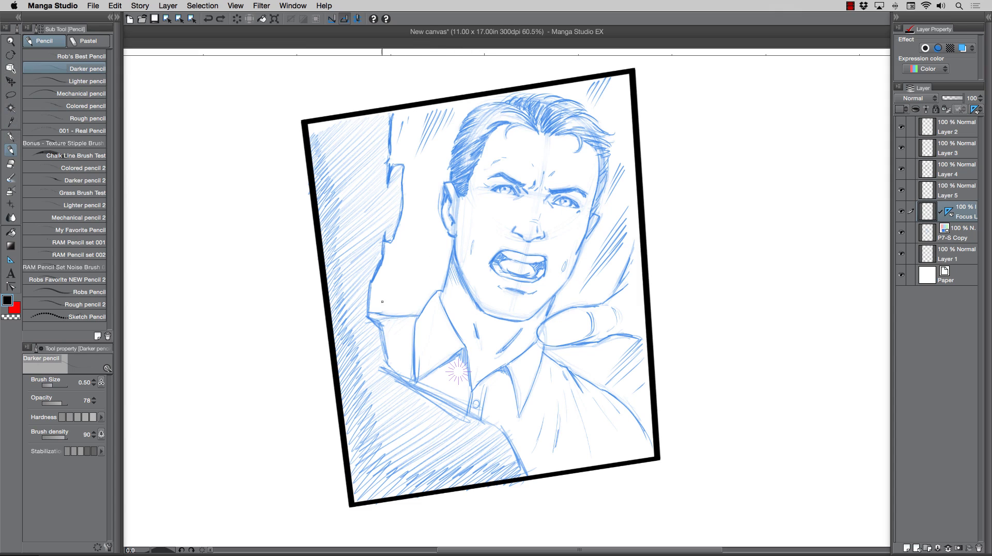
{"action": "left_click", "coordinate": [11, 69]}
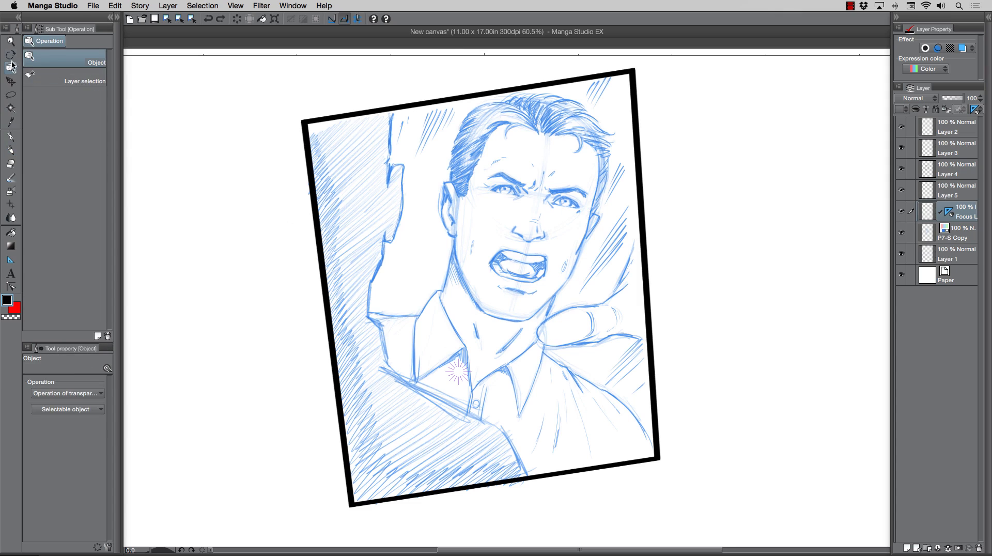
- Drag the focus-line ruler centre left toward the man's shoulder with Snap enabled, returning to the pencil
{"action": "left_click_drag", "start_coordinate": [457, 367], "coordinate": [438, 383]}
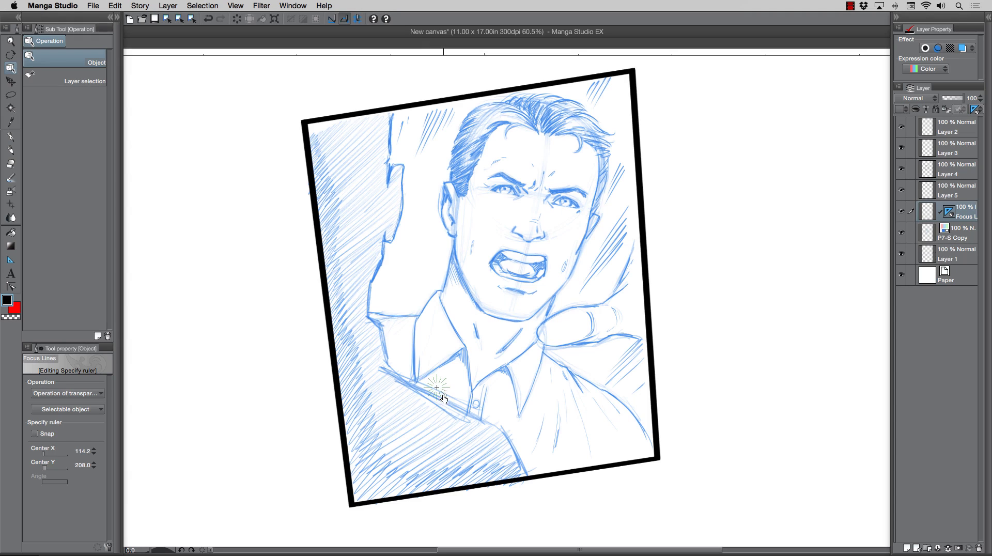
{"action": "mouse_move", "coordinate": [436, 388]}
{"action": "left_mouse_down"}
{"action": "mouse_move", "coordinate": [418, 374]}
{"action": "mouse_move", "coordinate": [421, 349]}
{"action": "mouse_move", "coordinate": [366, 405]}
{"action": "left_mouse_up"}
{"action": "key", "text": "p"}
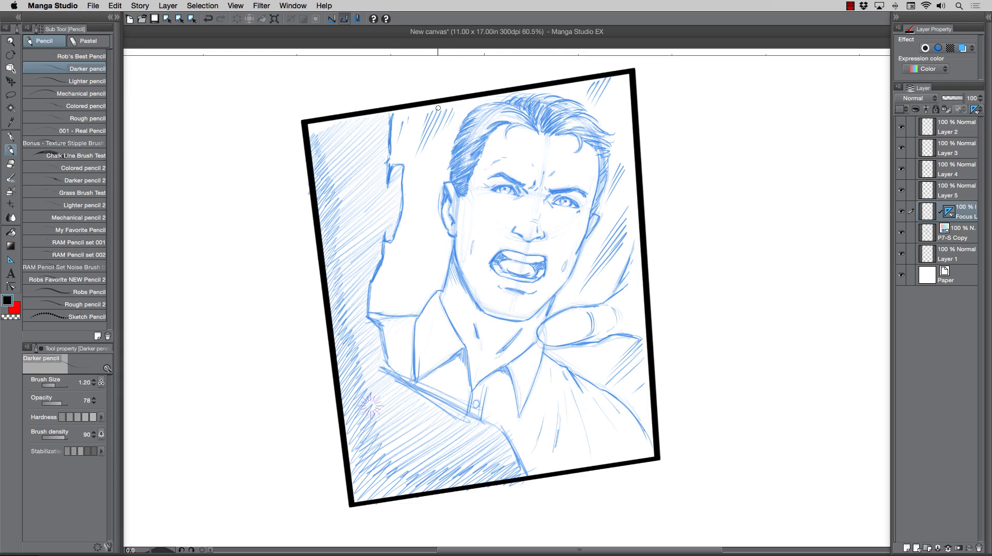
- Ink snapped focus lines down from the top border and into the top-right corner
{"action": "left_click_drag", "start_coordinate": [444, 101], "coordinate": [433, 153]}
{"action": "left_click_drag", "start_coordinate": [448, 98], "coordinate": [443, 162]}
{"action": "mouse_move", "coordinate": [433, 100]}
{"action": "left_mouse_down"}
{"action": "mouse_move", "coordinate": [411, 213]}
{"action": "mouse_move", "coordinate": [409, 163]}
{"action": "left_mouse_up"}
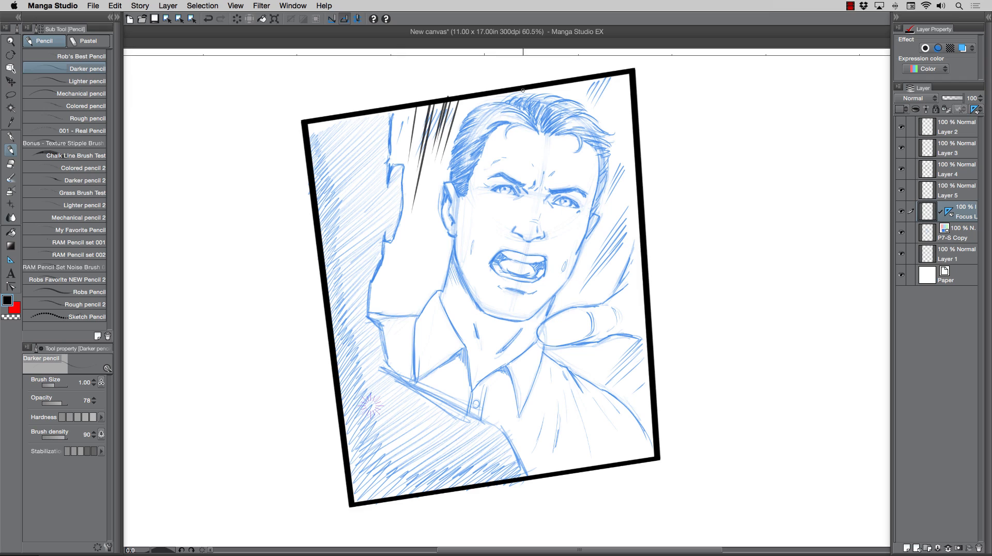
{"action": "mouse_move", "coordinate": [605, 76]}
{"action": "left_mouse_down"}
{"action": "mouse_move", "coordinate": [589, 100]}
{"action": "mouse_move", "coordinate": [608, 99]}
{"action": "mouse_move", "coordinate": [600, 122]}
{"action": "mouse_move", "coordinate": [626, 178]}
{"action": "mouse_move", "coordinate": [619, 202]}
{"action": "left_mouse_up"}
{"action": "left_click_drag", "start_coordinate": [664, 171], "coordinate": [612, 211]}
{"action": "left_click_drag", "start_coordinate": [669, 173], "coordinate": [613, 221]}
{"action": "mouse_move", "coordinate": [656, 192]}
{"action": "left_mouse_down"}
{"action": "mouse_move", "coordinate": [598, 236]}
{"action": "mouse_move", "coordinate": [620, 242]}
{"action": "left_mouse_up"}
- Add dense focus lines from the lower right border toward the jaw and collar
{"action": "left_click_drag", "start_coordinate": [664, 214], "coordinate": [578, 273]}
{"action": "mouse_move", "coordinate": [636, 246]}
{"action": "left_mouse_down"}
{"action": "mouse_move", "coordinate": [585, 275]}
{"action": "mouse_move", "coordinate": [596, 279]}
{"action": "left_mouse_up"}
{"action": "left_click_drag", "start_coordinate": [617, 275], "coordinate": [592, 288]}
{"action": "left_click_drag", "start_coordinate": [666, 338], "coordinate": [614, 357]}
{"action": "mouse_move", "coordinate": [675, 354]}
{"action": "left_mouse_down"}
{"action": "mouse_move", "coordinate": [618, 366]}
{"action": "mouse_move", "coordinate": [615, 376]}
{"action": "mouse_move", "coordinate": [662, 361]}
{"action": "mouse_move", "coordinate": [625, 374]}
{"action": "left_mouse_up"}
{"action": "left_click_drag", "start_coordinate": [668, 370], "coordinate": [611, 383]}
{"action": "left_click_drag", "start_coordinate": [676, 396], "coordinate": [613, 399]}
{"action": "left_click_drag", "start_coordinate": [672, 351], "coordinate": [574, 365]}
{"action": "left_click_drag", "start_coordinate": [667, 356], "coordinate": [599, 366]}
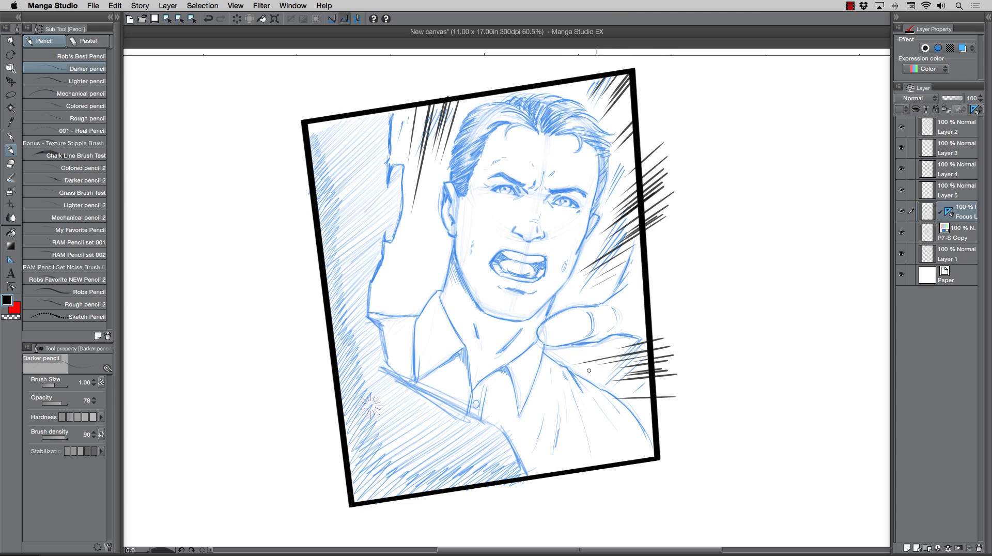
- Fill the top border with focus lines, including a long one reaching the hand
{"action": "left_click_drag", "start_coordinate": [476, 83], "coordinate": [462, 126]}
{"action": "left_click_drag", "start_coordinate": [531, 76], "coordinate": [523, 86]}
{"action": "left_click_drag", "start_coordinate": [580, 67], "coordinate": [563, 97]}
{"action": "left_click_drag", "start_coordinate": [586, 70], "coordinate": [568, 94]}
{"action": "left_click_drag", "start_coordinate": [408, 92], "coordinate": [391, 142]}
{"action": "left_click_drag", "start_coordinate": [433, 168], "coordinate": [400, 307]}
{"action": "left_click_drag", "start_coordinate": [516, 69], "coordinate": [505, 88]}
{"action": "mouse_move", "coordinate": [632, 103]}
{"action": "left_mouse_down"}
{"action": "mouse_move", "coordinate": [616, 123]}
{"action": "mouse_move", "coordinate": [619, 171]}
{"action": "mouse_move", "coordinate": [600, 191]}
{"action": "left_mouse_up"}
- Add remaining lines near the shoulder, corners and raised hand, then hide the blue sketch
{"action": "left_click_drag", "start_coordinate": [622, 280], "coordinate": [580, 300]}
{"action": "left_click_drag", "start_coordinate": [613, 344], "coordinate": [556, 362]}
{"action": "mouse_move", "coordinate": [667, 388]}
{"action": "left_mouse_down"}
{"action": "mouse_move", "coordinate": [624, 393]}
{"action": "mouse_move", "coordinate": [654, 406]}
{"action": "left_mouse_up"}
{"action": "mouse_move", "coordinate": [425, 95]}
{"action": "left_mouse_down"}
{"action": "mouse_move", "coordinate": [416, 158]}
{"action": "mouse_move", "coordinate": [406, 136]}
{"action": "left_mouse_up"}
{"action": "mouse_move", "coordinate": [480, 96]}
{"action": "left_mouse_down"}
{"action": "mouse_move", "coordinate": [474, 109]}
{"action": "mouse_move", "coordinate": [485, 104]}
{"action": "left_mouse_up"}
{"action": "left_click_drag", "start_coordinate": [631, 87], "coordinate": [613, 110]}
{"action": "left_click_drag", "start_coordinate": [632, 92], "coordinate": [610, 115]}
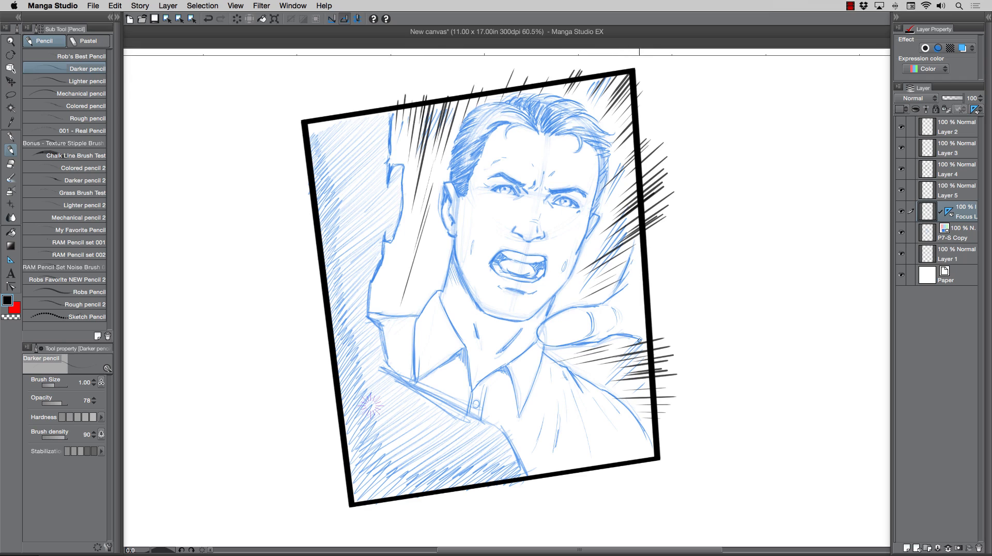
{"action": "left_click_drag", "start_coordinate": [652, 407], "coordinate": [638, 409]}
{"action": "mouse_move", "coordinate": [438, 242]}
{"action": "left_mouse_down"}
{"action": "mouse_move", "coordinate": [404, 318]}
{"action": "mouse_move", "coordinate": [403, 244]}
{"action": "mouse_move", "coordinate": [389, 281]}
{"action": "left_mouse_up"}
{"action": "left_click", "coordinate": [902, 232]}
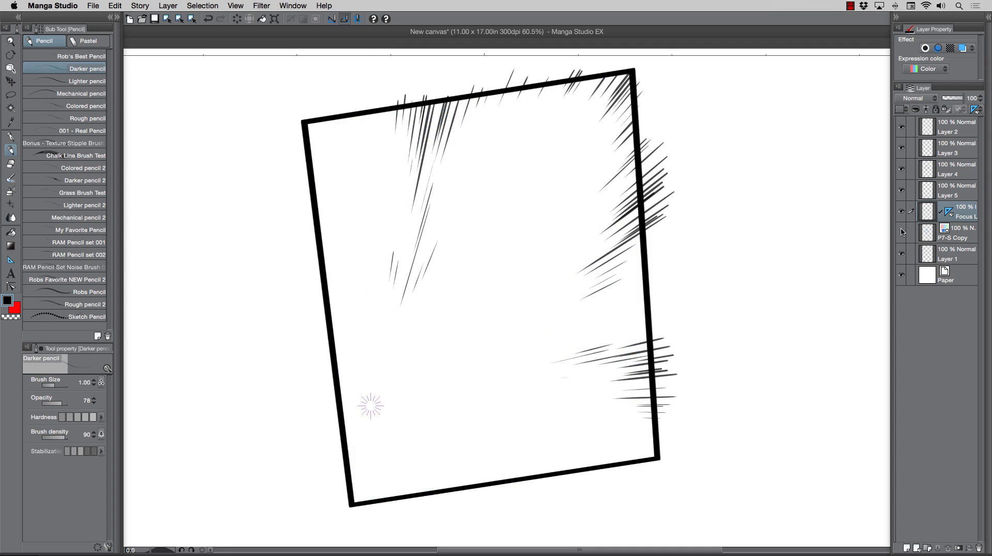
{"action": "left_click", "coordinate": [902, 232]}
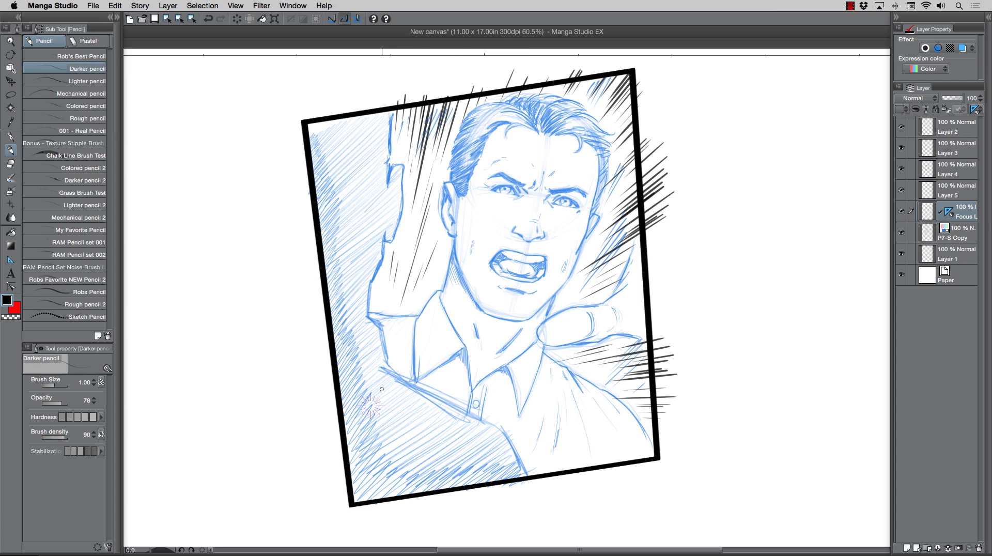
- Move the focus-line ruler centre onto the collar (121.7/213.2) and select Rob's Best Pencil at 0.80
{"action": "left_click", "coordinate": [10, 67]}
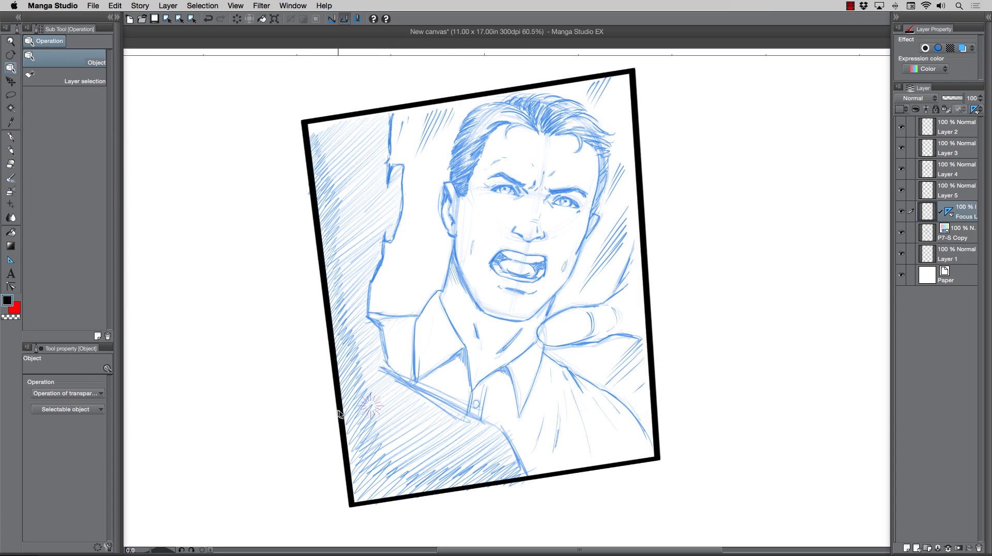
{"action": "left_click", "coordinate": [362, 410]}
{"action": "left_click_drag", "start_coordinate": [362, 406], "coordinate": [455, 405]}
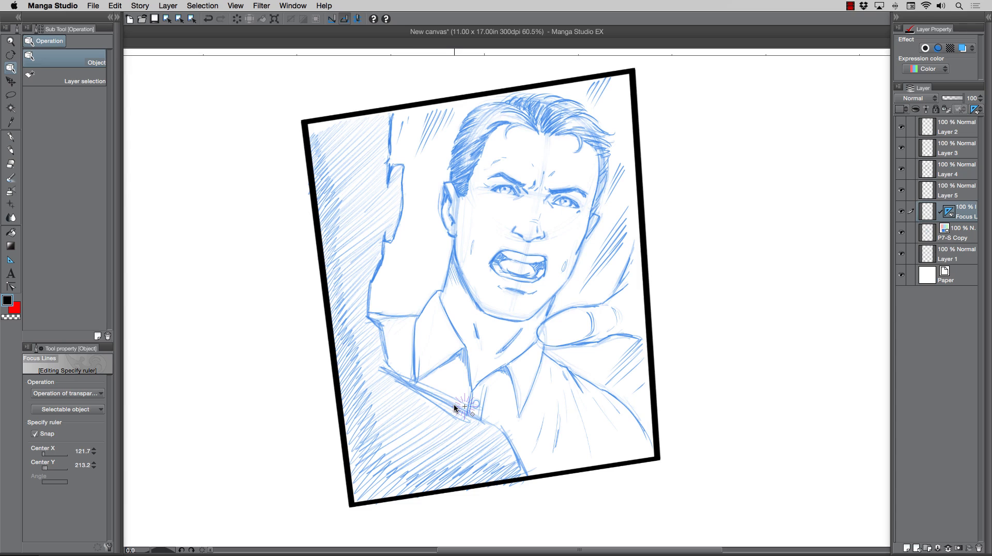
{"action": "left_click", "coordinate": [12, 148]}
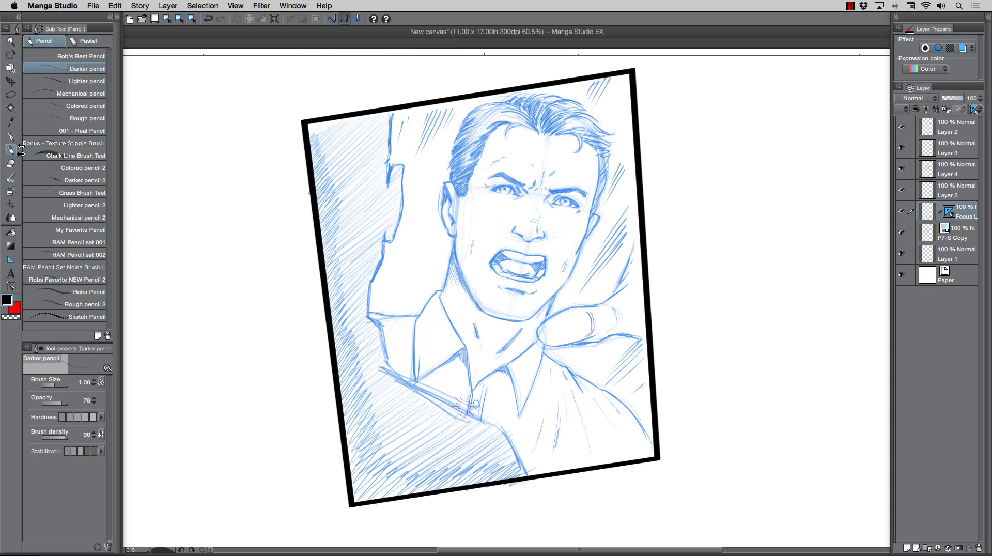
{"action": "left_click", "coordinate": [85, 59]}
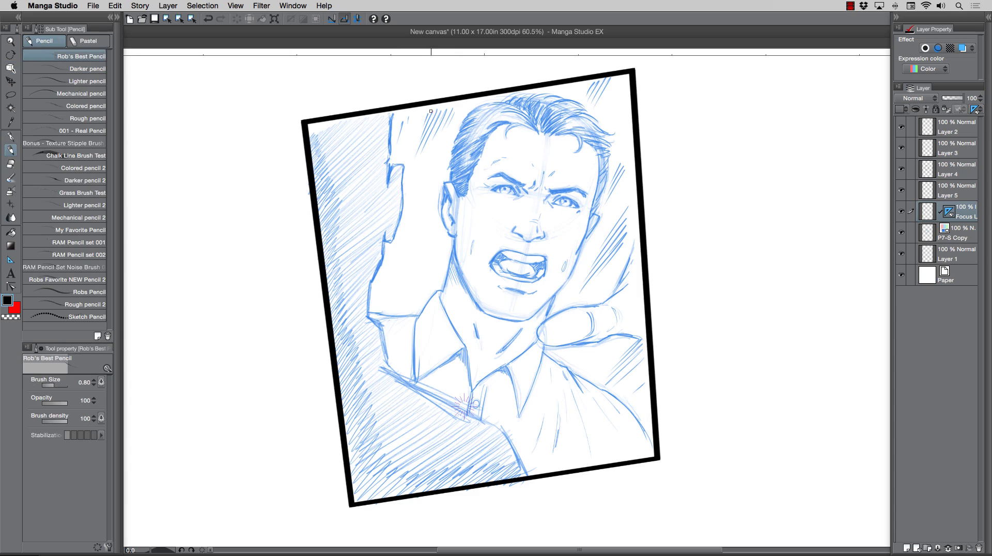
- Draw snapped focus lines near the top border and along the frame's right edge
{"action": "left_click_drag", "start_coordinate": [439, 111], "coordinate": [446, 163]}
{"action": "mouse_move", "coordinate": [607, 78]}
{"action": "left_mouse_down"}
{"action": "mouse_move", "coordinate": [599, 109]}
{"action": "mouse_move", "coordinate": [616, 101]}
{"action": "left_mouse_up"}
{"action": "left_click_drag", "start_coordinate": [637, 196], "coordinate": [607, 240]}
{"action": "left_click_drag", "start_coordinate": [638, 212], "coordinate": [588, 276]}
{"action": "mouse_move", "coordinate": [647, 341]}
{"action": "left_mouse_down"}
{"action": "mouse_move", "coordinate": [592, 362]}
{"action": "mouse_move", "coordinate": [609, 363]}
{"action": "left_mouse_up"}
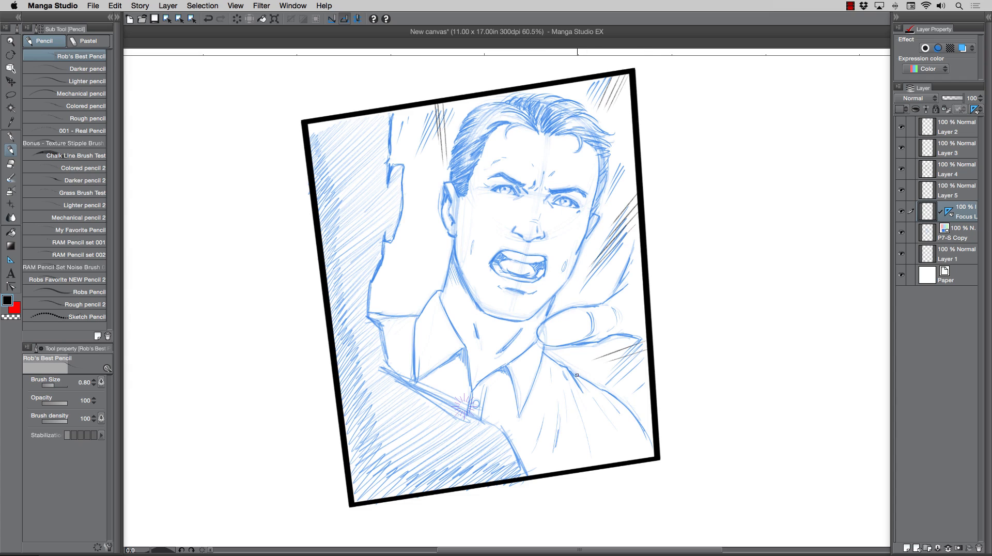
- Press Delete, then move the focus-line ruler centre up onto the man's nose at 139.0/163.4
{"action": "key", "text": "Delete"}
{"action": "left_click", "coordinate": [10, 68]}
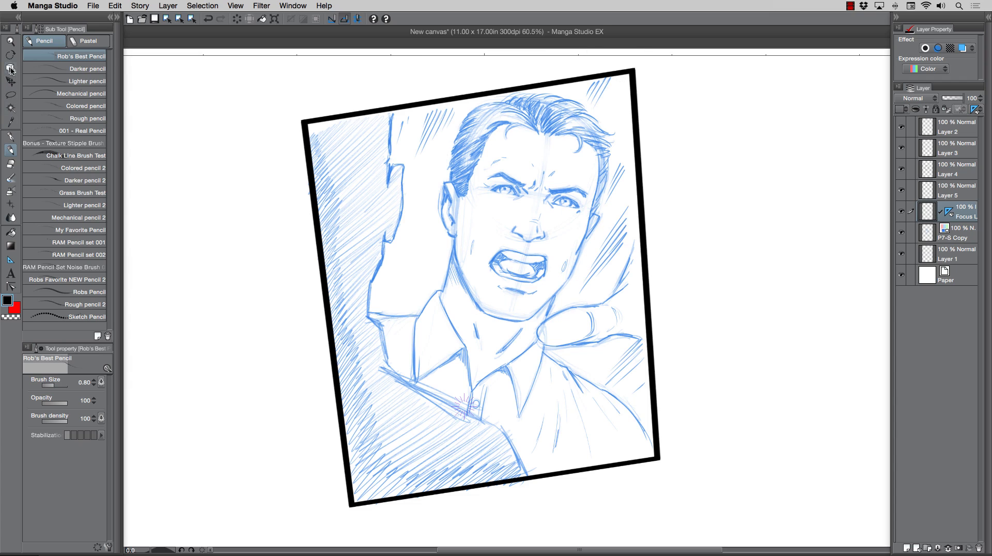
{"action": "left_click", "coordinate": [463, 405]}
{"action": "left_click_drag", "start_coordinate": [457, 407], "coordinate": [520, 223]}
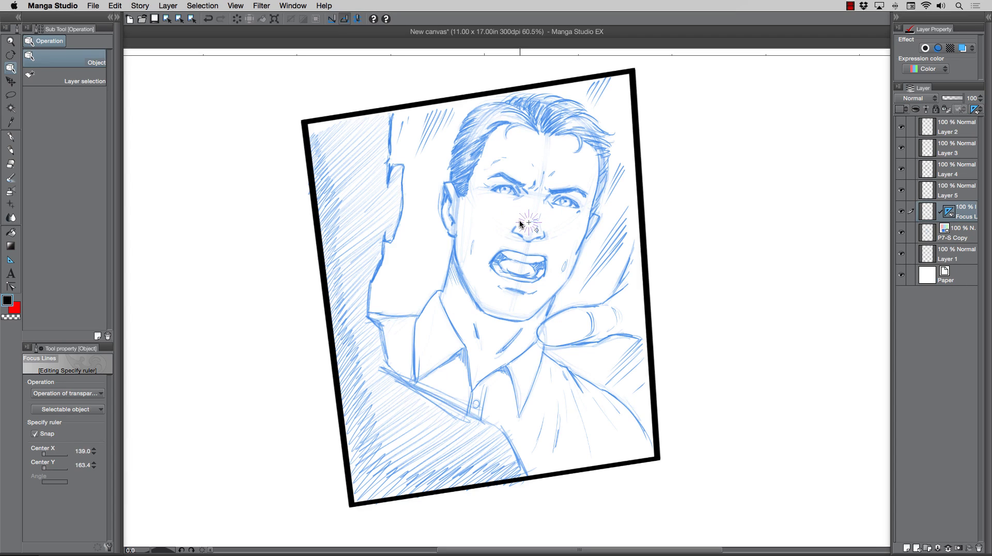
- Put the focus-line centre back on the collar (105.0/206.1) and pencil dark speed lines above the hair
{"action": "left_click_drag", "start_coordinate": [520, 224], "coordinate": [394, 382]}
{"action": "key", "text": "p"}
{"action": "left_click_drag", "start_coordinate": [436, 99], "coordinate": [433, 139]}
{"action": "mouse_move", "coordinate": [441, 102]}
{"action": "left_mouse_down"}
{"action": "mouse_move", "coordinate": [436, 182]}
{"action": "mouse_move", "coordinate": [453, 128]}
{"action": "mouse_move", "coordinate": [409, 122]}
{"action": "left_mouse_up"}
{"action": "mouse_move", "coordinate": [413, 107]}
{"action": "left_mouse_down"}
{"action": "mouse_move", "coordinate": [407, 147]}
{"action": "mouse_move", "coordinate": [420, 150]}
{"action": "left_mouse_up"}
- Hatch speed lines across the top-right corner and down the panel's right side
{"action": "left_click_drag", "start_coordinate": [620, 72], "coordinate": [603, 120]}
{"action": "mouse_move", "coordinate": [634, 137]}
{"action": "left_mouse_down"}
{"action": "mouse_move", "coordinate": [613, 158]}
{"action": "mouse_move", "coordinate": [623, 195]}
{"action": "left_mouse_up"}
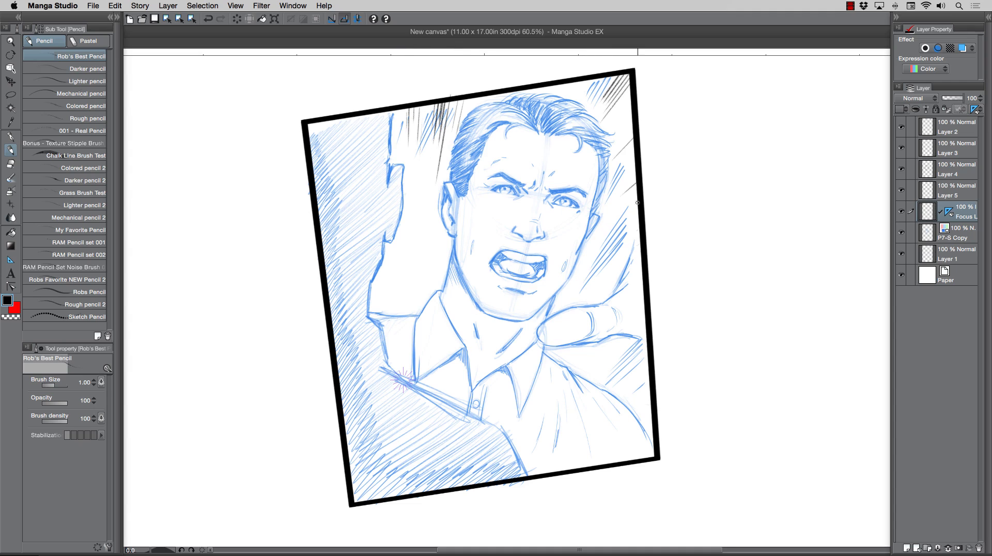
{"action": "left_click_drag", "start_coordinate": [638, 230], "coordinate": [592, 265]}
{"action": "left_click_drag", "start_coordinate": [635, 243], "coordinate": [600, 267]}
{"action": "left_click_drag", "start_coordinate": [649, 368], "coordinate": [614, 373]}
{"action": "left_click_drag", "start_coordinate": [633, 106], "coordinate": [618, 128]}
{"action": "left_click_drag", "start_coordinate": [631, 114], "coordinate": [616, 131]}
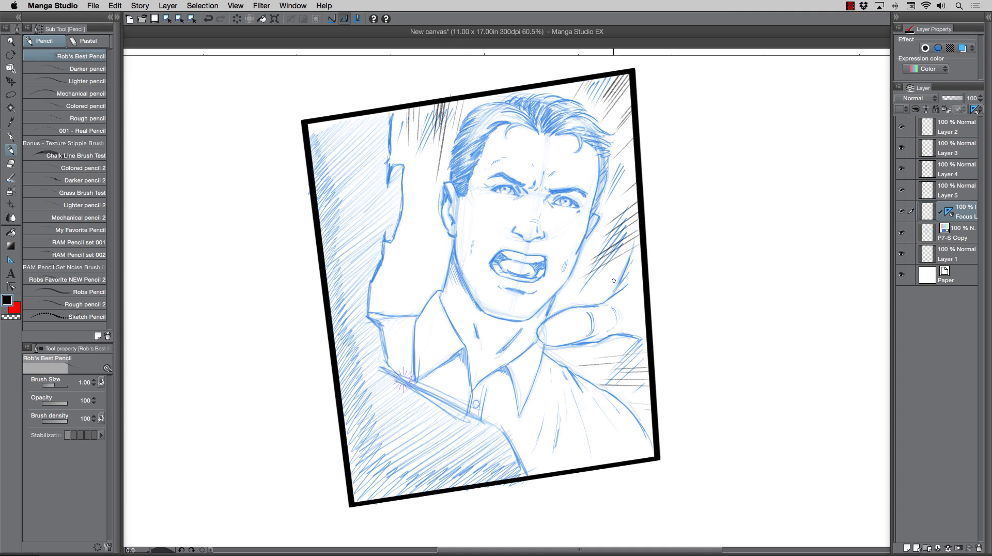
- Hide and reshow the blue sketch to check the line work, then select the P7-S Copy layer
{"action": "left_click", "coordinate": [901, 233]}
{"action": "left_click", "coordinate": [901, 234]}
{"action": "left_click", "coordinate": [957, 235]}
- Lasso the stray hatching beside the shoulder on the right, delete it, and return to Pencil
{"action": "left_click", "coordinate": [11, 95]}
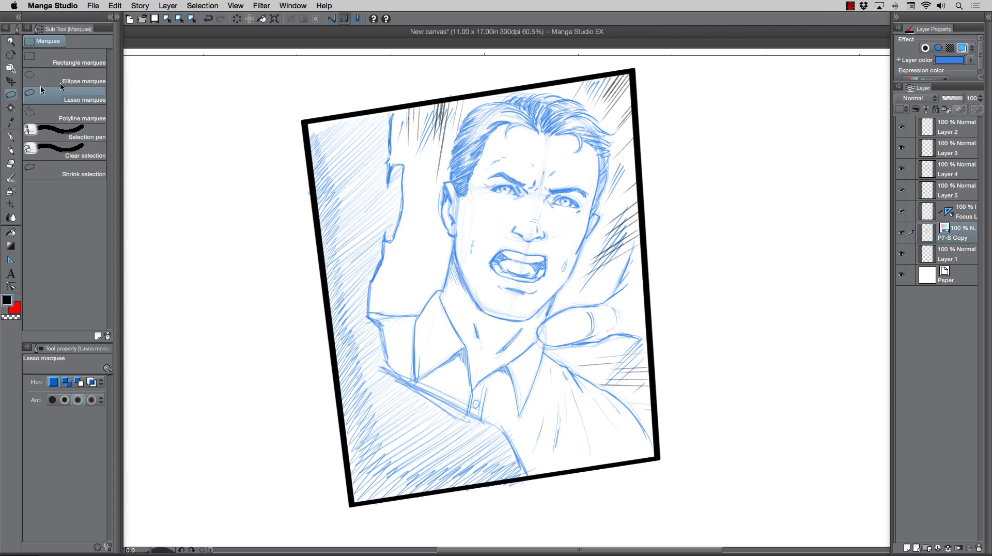
{"action": "mouse_move", "coordinate": [402, 118]}
{"action": "left_mouse_down"}
{"action": "mouse_move", "coordinate": [446, 81]}
{"action": "mouse_move", "coordinate": [458, 141]}
{"action": "mouse_move", "coordinate": [409, 157]}
{"action": "mouse_move", "coordinate": [405, 150]}
{"action": "left_mouse_up"}
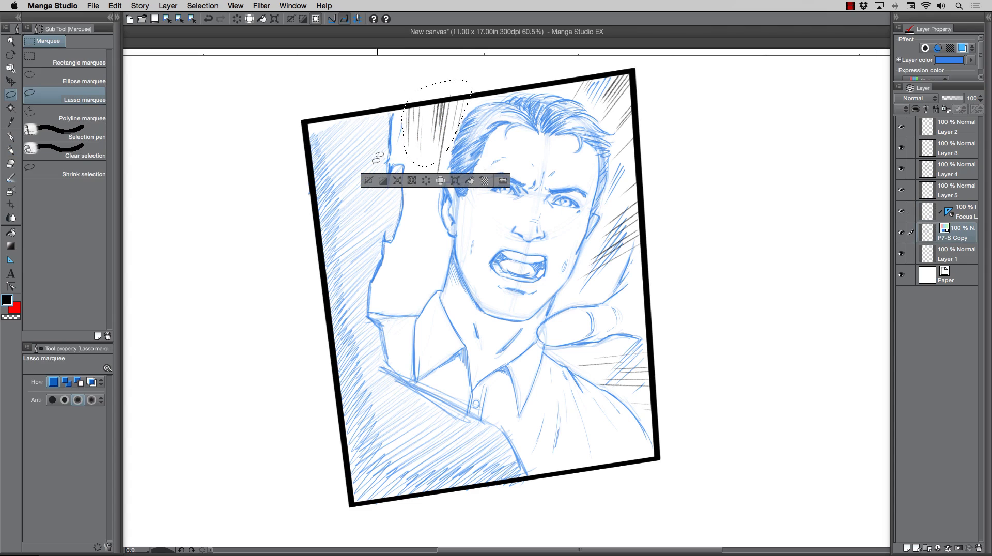
{"action": "left_click", "coordinate": [369, 181]}
{"action": "mouse_move", "coordinate": [585, 76]}
{"action": "left_mouse_down"}
{"action": "mouse_move", "coordinate": [623, 62]}
{"action": "mouse_move", "coordinate": [582, 93]}
{"action": "mouse_move", "coordinate": [584, 77]}
{"action": "left_mouse_up"}
{"action": "left_click", "coordinate": [536, 117]}
{"action": "left_click_drag", "start_coordinate": [628, 151], "coordinate": [609, 185]}
{"action": "left_click", "coordinate": [547, 218]}
{"action": "mouse_move", "coordinate": [600, 237]}
{"action": "left_mouse_down"}
{"action": "mouse_move", "coordinate": [625, 250]}
{"action": "mouse_move", "coordinate": [571, 297]}
{"action": "mouse_move", "coordinate": [592, 243]}
{"action": "left_mouse_up"}
{"action": "mouse_move", "coordinate": [623, 346]}
{"action": "left_mouse_down"}
{"action": "mouse_move", "coordinate": [631, 341]}
{"action": "mouse_move", "coordinate": [657, 376]}
{"action": "mouse_move", "coordinate": [611, 393]}
{"action": "mouse_move", "coordinate": [600, 354]}
{"action": "left_mouse_up"}
{"action": "key", "text": "Delete"}
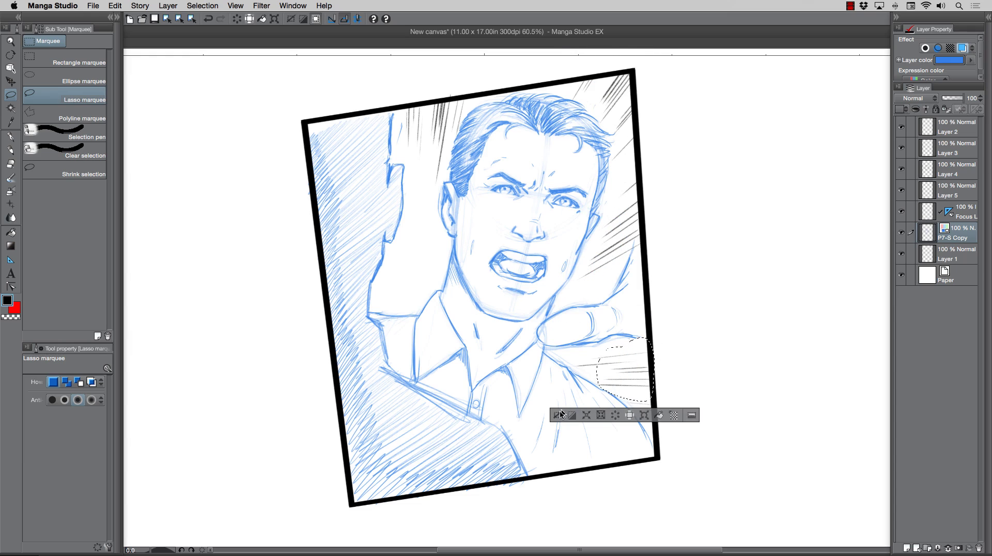
{"action": "left_click", "coordinate": [562, 410]}
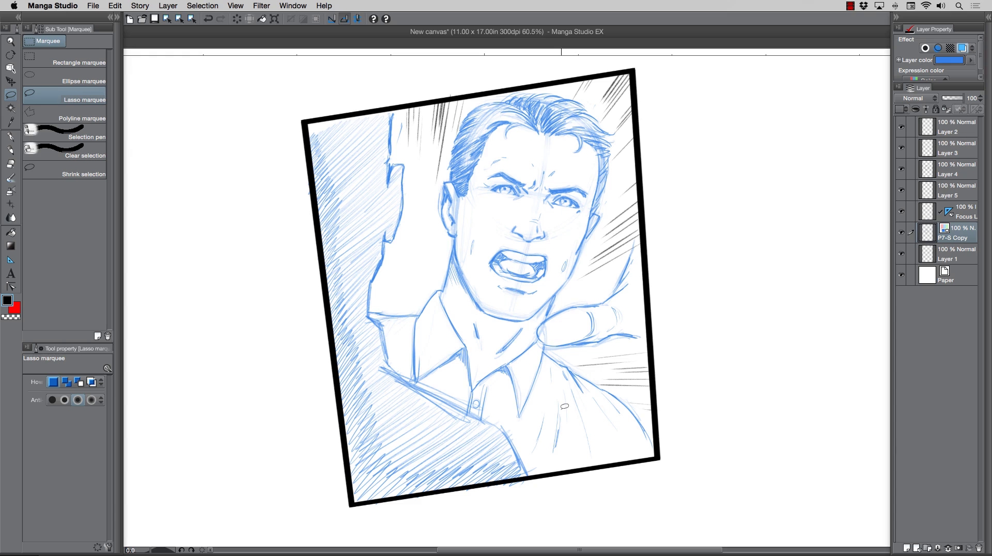
{"action": "left_click", "coordinate": [10, 150]}
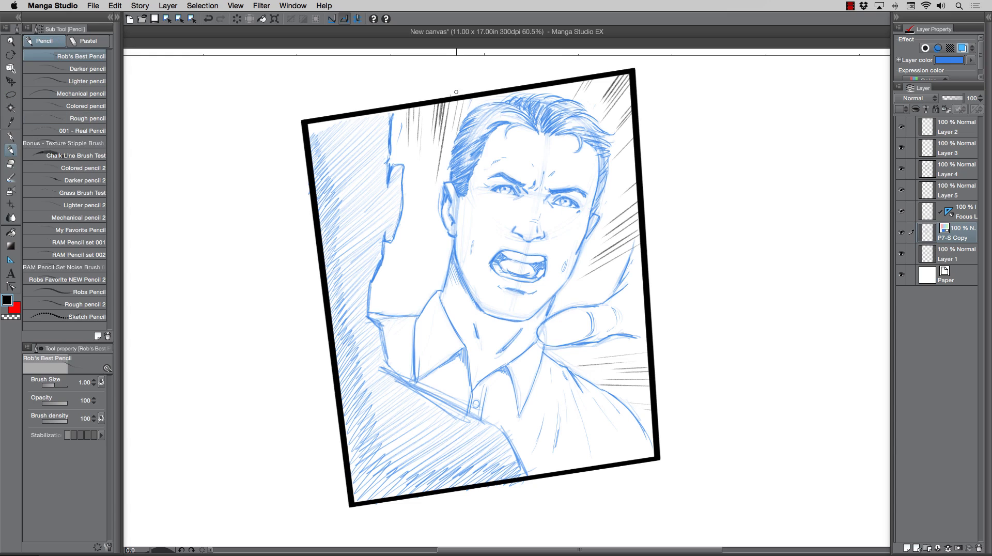
- On the Focus Lines layer, pencil speed lines at the top-right corner and below the top border
{"action": "left_click", "coordinate": [959, 212]}
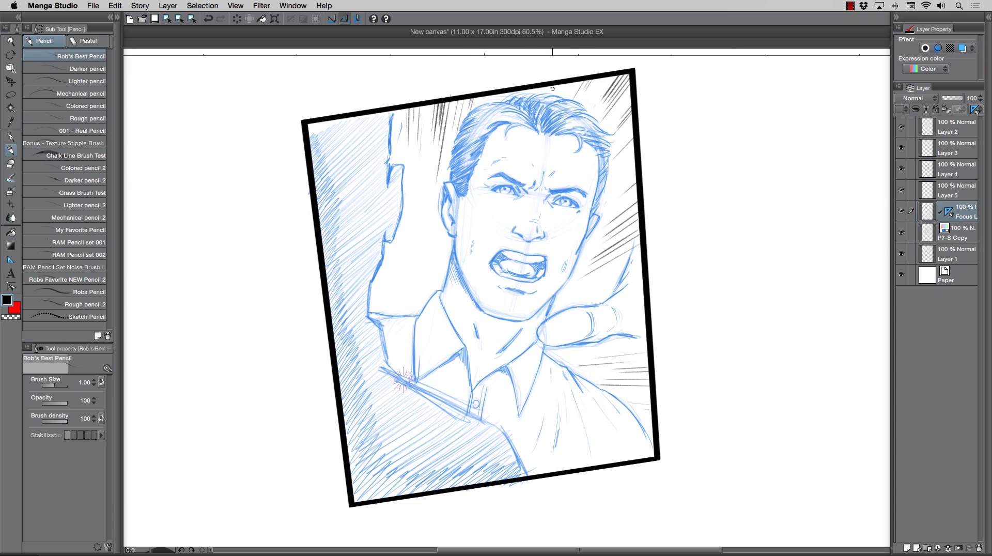
{"action": "left_click_drag", "start_coordinate": [565, 84], "coordinate": [549, 109]}
{"action": "mouse_move", "coordinate": [603, 75]}
{"action": "left_mouse_down"}
{"action": "mouse_move", "coordinate": [591, 95]}
{"action": "mouse_move", "coordinate": [605, 75]}
{"action": "mouse_move", "coordinate": [597, 93]}
{"action": "mouse_move", "coordinate": [616, 105]}
{"action": "mouse_move", "coordinate": [607, 126]}
{"action": "mouse_move", "coordinate": [624, 136]}
{"action": "mouse_move", "coordinate": [620, 181]}
{"action": "left_mouse_up"}
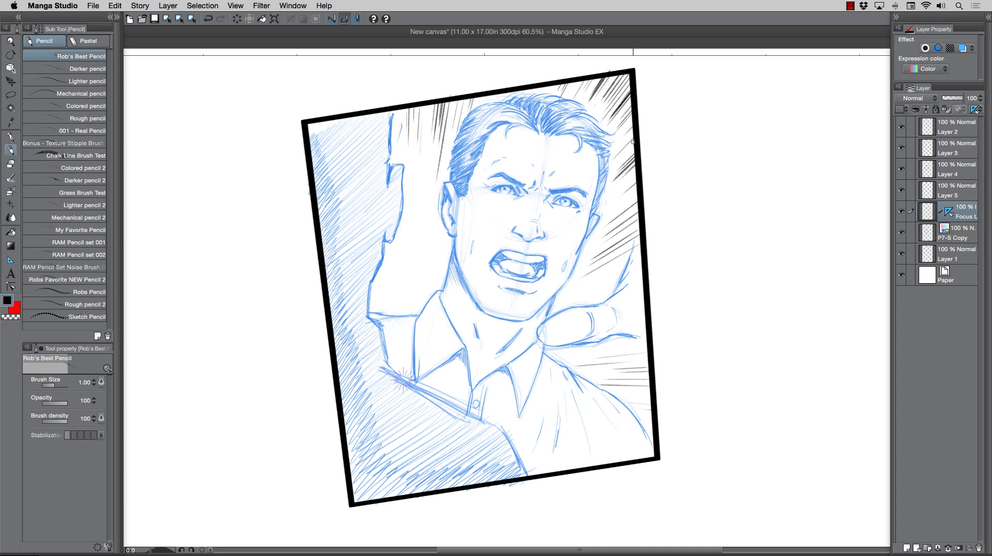
{"action": "mouse_move", "coordinate": [429, 106]}
{"action": "left_mouse_down"}
{"action": "mouse_move", "coordinate": [422, 180]}
{"action": "mouse_move", "coordinate": [425, 106]}
{"action": "mouse_move", "coordinate": [413, 164]}
{"action": "mouse_move", "coordinate": [402, 108]}
{"action": "mouse_move", "coordinate": [399, 144]}
{"action": "left_mouse_up"}
- Draw a set of horizontal speed lines across the panel's right border
{"action": "left_click_drag", "start_coordinate": [691, 353], "coordinate": [594, 357]}
{"action": "left_click_drag", "start_coordinate": [672, 345], "coordinate": [580, 355]}
{"action": "left_click_drag", "start_coordinate": [679, 375], "coordinate": [609, 382]}
{"action": "mouse_move", "coordinate": [687, 380]}
{"action": "left_mouse_down"}
{"action": "mouse_move", "coordinate": [601, 380]}
{"action": "mouse_move", "coordinate": [681, 399]}
{"action": "mouse_move", "coordinate": [625, 400]}
{"action": "left_mouse_up"}
{"action": "mouse_move", "coordinate": [684, 407]}
{"action": "left_mouse_down"}
{"action": "mouse_move", "coordinate": [619, 400]}
{"action": "mouse_move", "coordinate": [643, 415]}
{"action": "left_mouse_up"}
{"action": "left_click_drag", "start_coordinate": [681, 422], "coordinate": [637, 419]}
- Add diagonal speed lines at the panel's upper-right corner
{"action": "mouse_move", "coordinate": [658, 120]}
{"action": "left_mouse_down"}
{"action": "mouse_move", "coordinate": [622, 155]}
{"action": "mouse_move", "coordinate": [639, 132]}
{"action": "left_mouse_up"}
{"action": "left_click_drag", "start_coordinate": [655, 109], "coordinate": [623, 141]}
{"action": "left_click_drag", "start_coordinate": [643, 62], "coordinate": [620, 97]}
{"action": "left_click_drag", "start_coordinate": [645, 62], "coordinate": [614, 108]}
- Draw speed lines above the head and left of the hair, undoing the last attempt
{"action": "left_click_drag", "start_coordinate": [461, 77], "coordinate": [449, 143]}
{"action": "mouse_move", "coordinate": [457, 101]}
{"action": "left_mouse_down"}
{"action": "mouse_move", "coordinate": [444, 172]}
{"action": "mouse_move", "coordinate": [433, 129]}
{"action": "left_mouse_up"}
{"action": "left_click_drag", "start_coordinate": [437, 85], "coordinate": [428, 145]}
{"action": "left_click_drag", "start_coordinate": [432, 107], "coordinate": [426, 157]}
{"action": "mouse_move", "coordinate": [419, 102]}
{"action": "left_mouse_down"}
{"action": "mouse_move", "coordinate": [410, 182]}
{"action": "mouse_move", "coordinate": [405, 132]}
{"action": "left_mouse_up"}
{"action": "key", "text": "ctrl+z"}
{"action": "key", "text": "ctrl+z"}
- Redraw speed lines left of the hair, extending one down beside the face
{"action": "mouse_move", "coordinate": [423, 87]}
{"action": "left_mouse_down"}
{"action": "mouse_move", "coordinate": [414, 150]}
{"action": "mouse_move", "coordinate": [417, 88]}
{"action": "mouse_move", "coordinate": [413, 142]}
{"action": "mouse_move", "coordinate": [414, 89]}
{"action": "mouse_move", "coordinate": [412, 141]}
{"action": "left_mouse_up"}
{"action": "left_click_drag", "start_coordinate": [412, 107], "coordinate": [408, 171]}
{"action": "left_click_drag", "start_coordinate": [406, 108], "coordinate": [395, 150]}
{"action": "left_click_drag", "start_coordinate": [429, 120], "coordinate": [417, 281]}
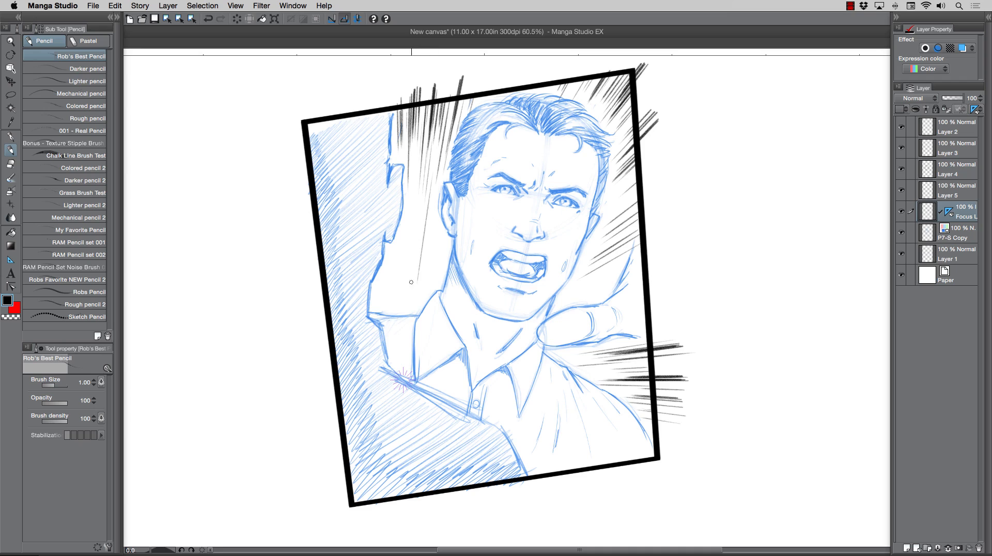
{"action": "left_click_drag", "start_coordinate": [406, 244], "coordinate": [400, 284]}
{"action": "left_click_drag", "start_coordinate": [314, 308], "coordinate": [289, 321]}
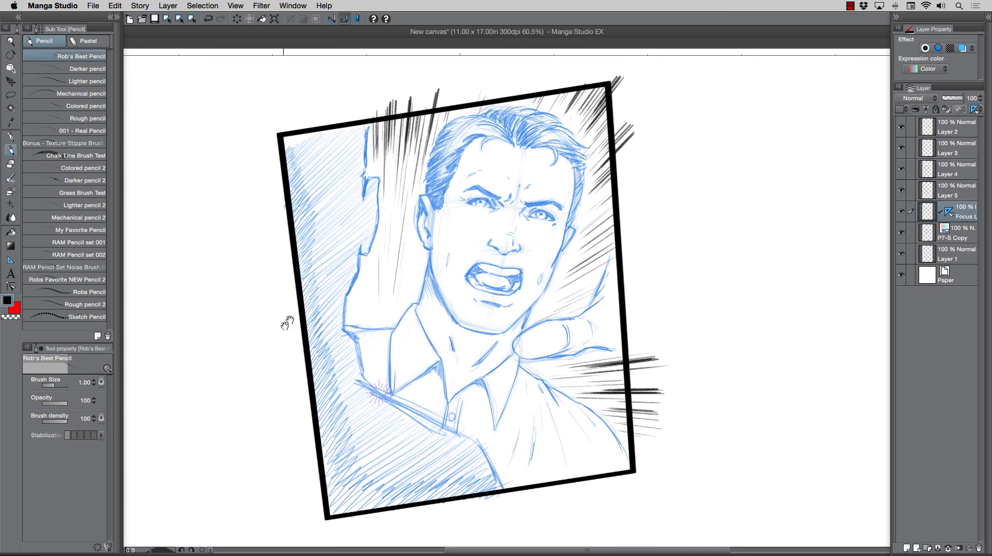
- Polyline-select the area outside the top and right borders and delete the overhanging speed lines
{"action": "left_click", "coordinate": [10, 96]}
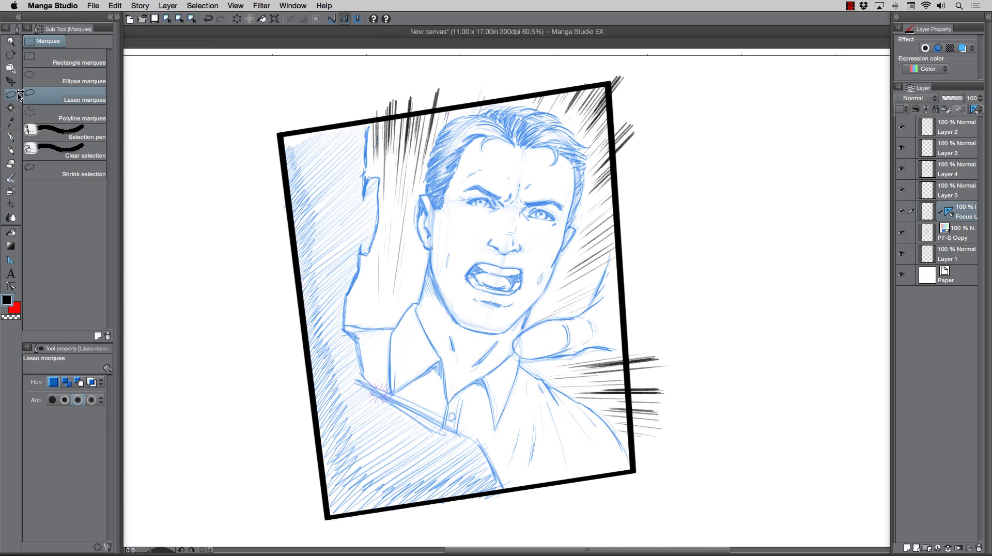
{"action": "left_click", "coordinate": [32, 115]}
{"action": "left_click", "coordinate": [365, 122]}
{"action": "left_click", "coordinate": [610, 83]}
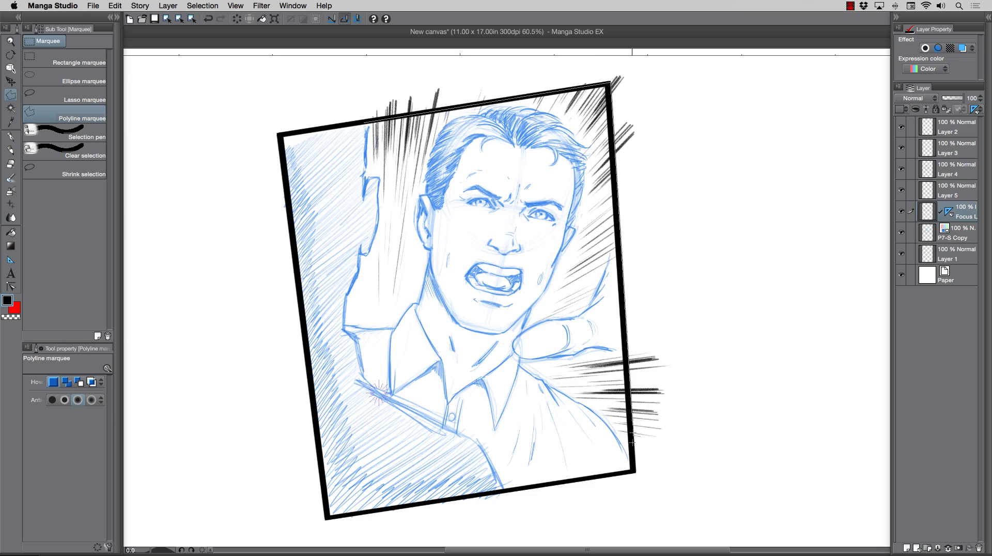
{"action": "left_click", "coordinate": [633, 469]}
{"action": "left_click", "coordinate": [692, 466]}
{"action": "left_click", "coordinate": [714, 247]}
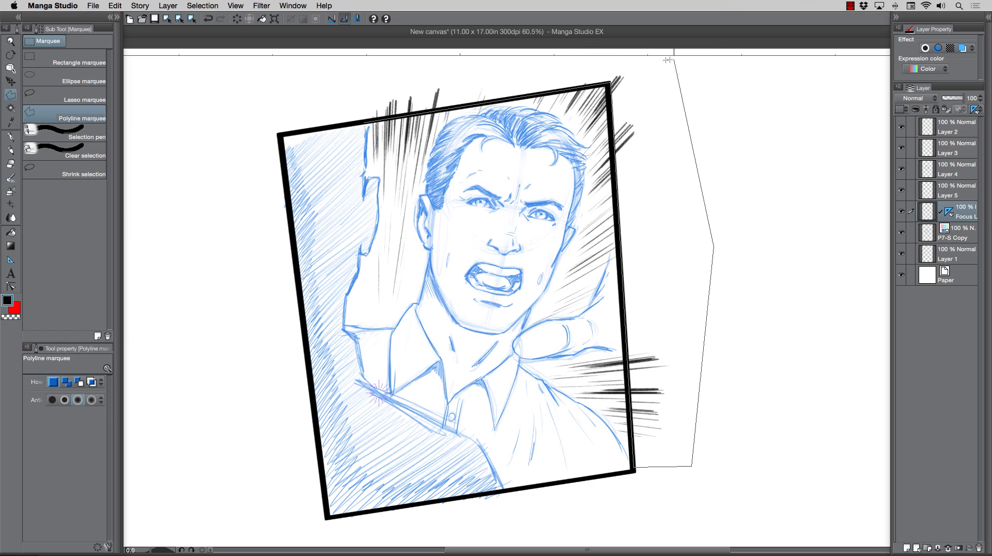
{"action": "left_click", "coordinate": [674, 60]}
{"action": "scroll", "coordinate": [388, 57], "scroll_direction": "up", "scroll_amount": 2}
{"action": "left_click", "coordinate": [380, 75]}
{"action": "left_click", "coordinate": [355, 121]}
{"action": "left_click", "coordinate": [364, 137]}
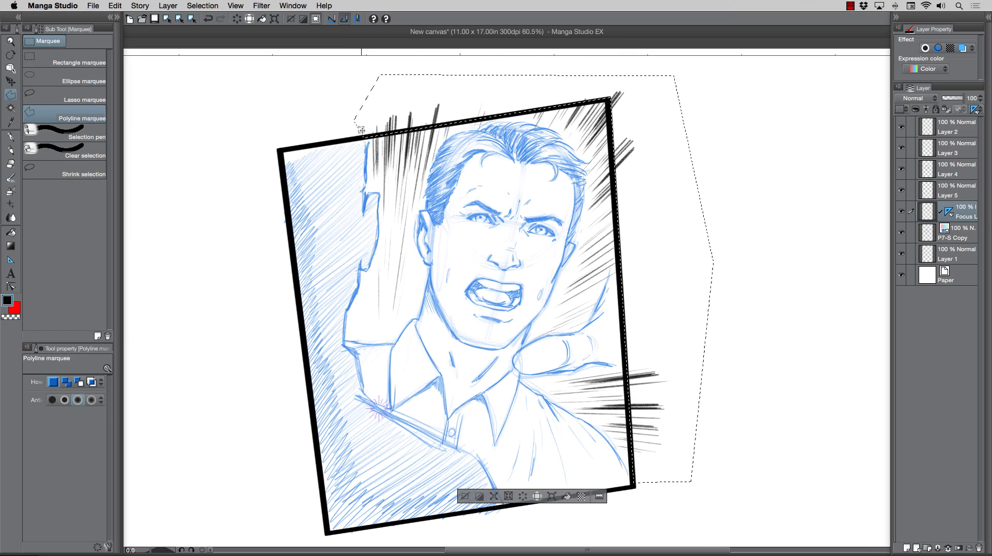
{"action": "key", "text": "Delete"}
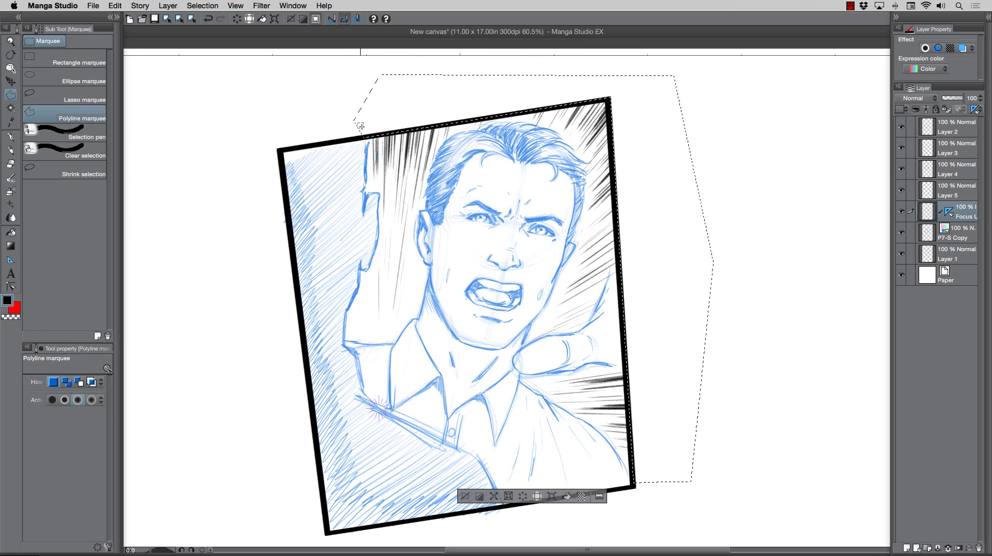
{"action": "key", "text": "super+d"}
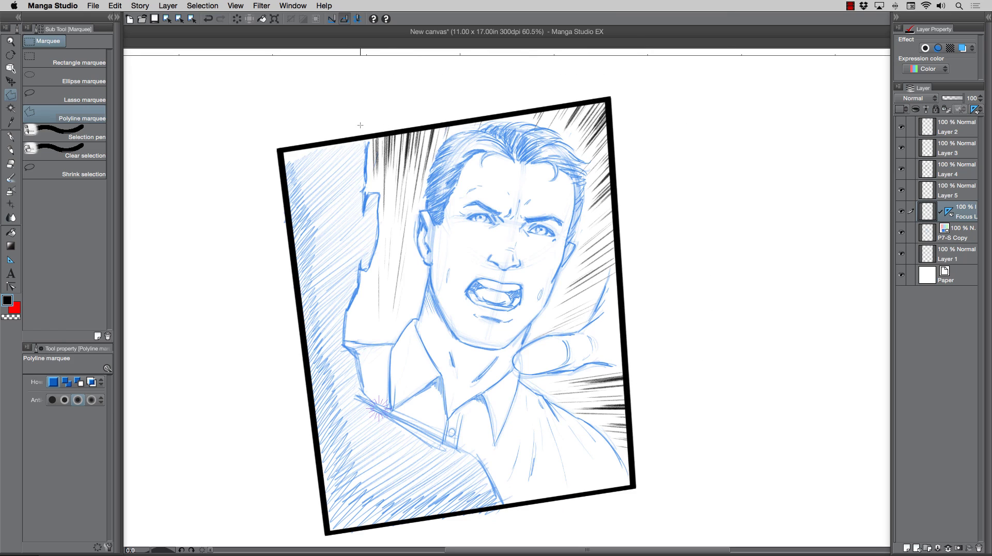
{"action": "scroll", "coordinate": [269, 377], "scroll_direction": "down", "scroll_amount": 3}
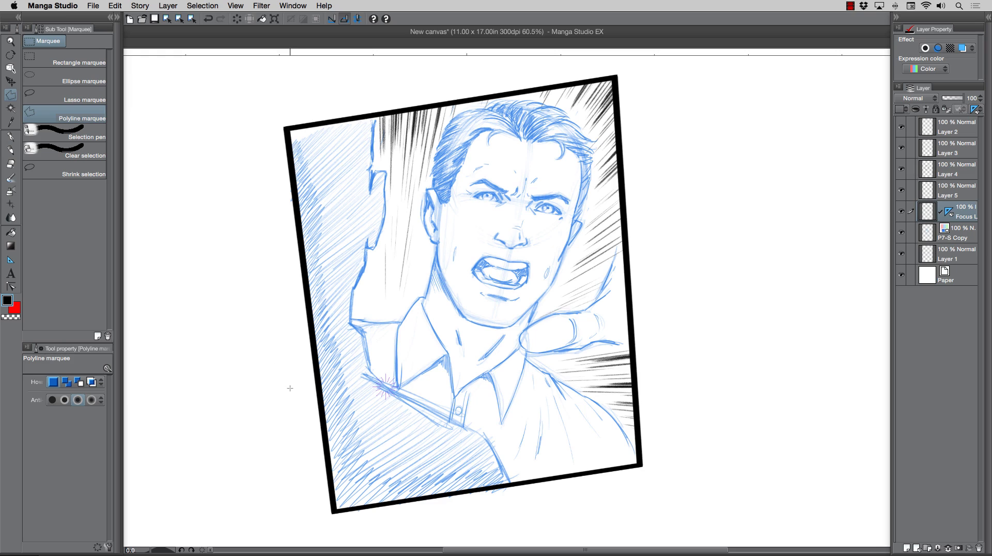
- Hide and reshow the Focus Lines layer to compare, then switch to the Soft eraser
{"action": "left_click", "coordinate": [902, 211]}
{"action": "left_click", "coordinate": [902, 212]}
{"action": "key", "text": "e"}
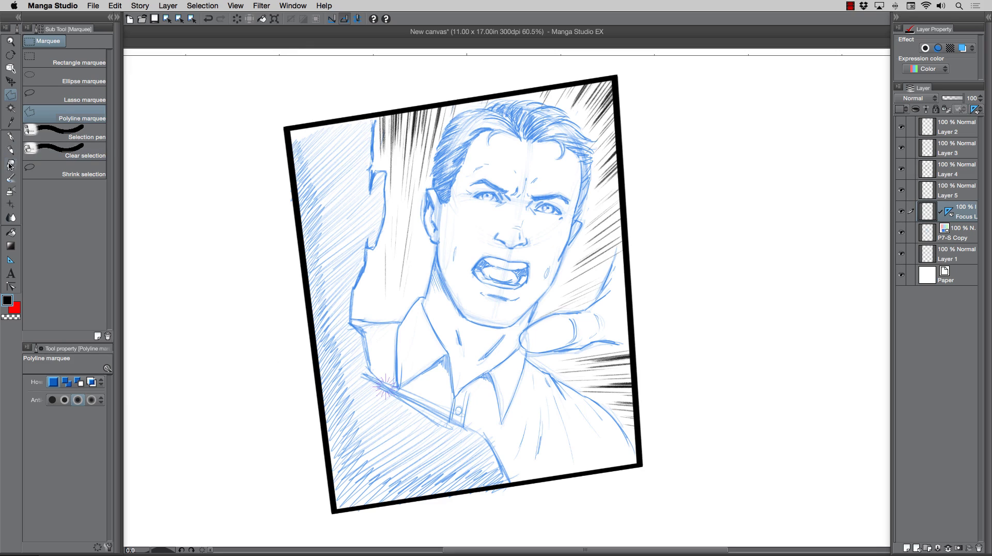